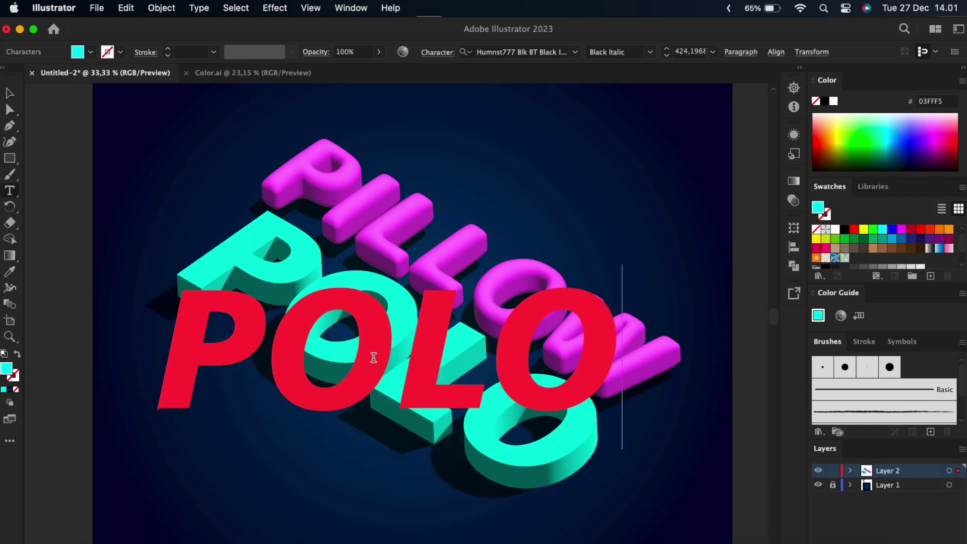
# Step: Delete the last letters of the red 3D word and type ILLO so it reads PILLO
pyautogui.press('BackSpace')
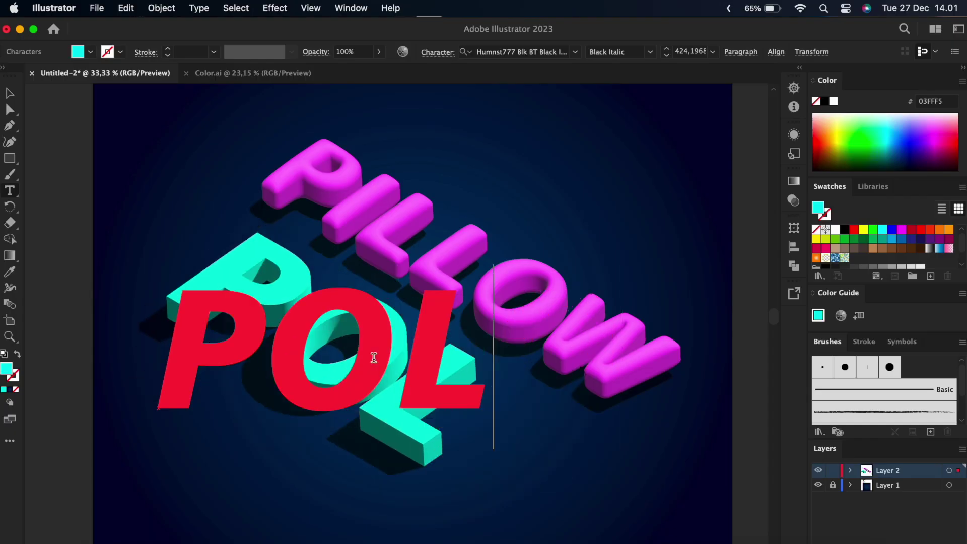
pyautogui.press('BackSpace')
pyautogui.press('BackSpace')
pyautogui.write('ILL')
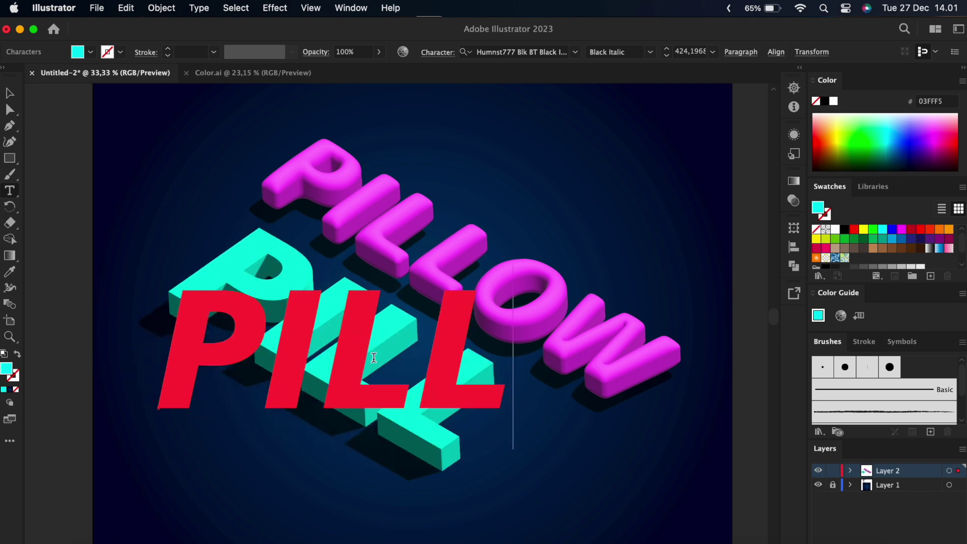
pyautogui.write('O')
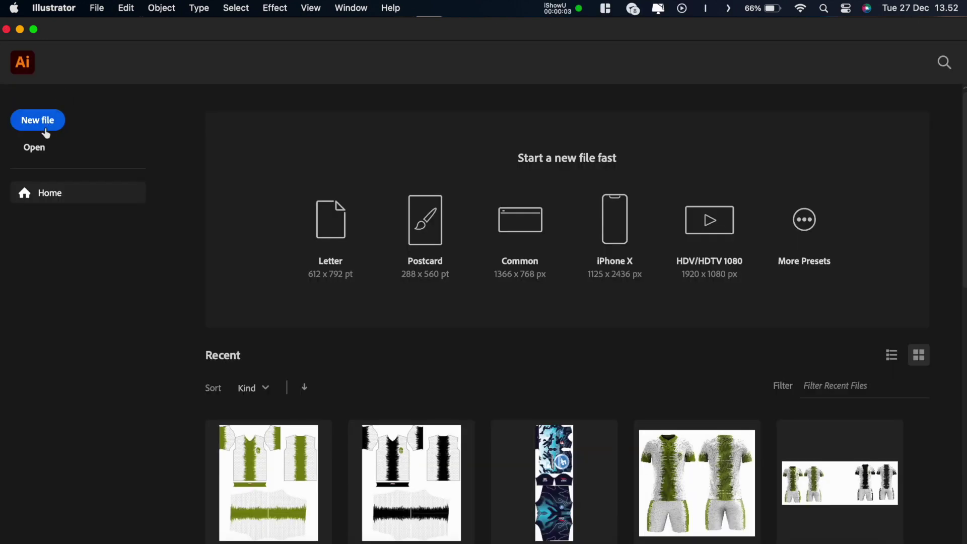
# Step: Create a new 1600×1600 px document, then open Color.ai
pyautogui.click(43, 126)
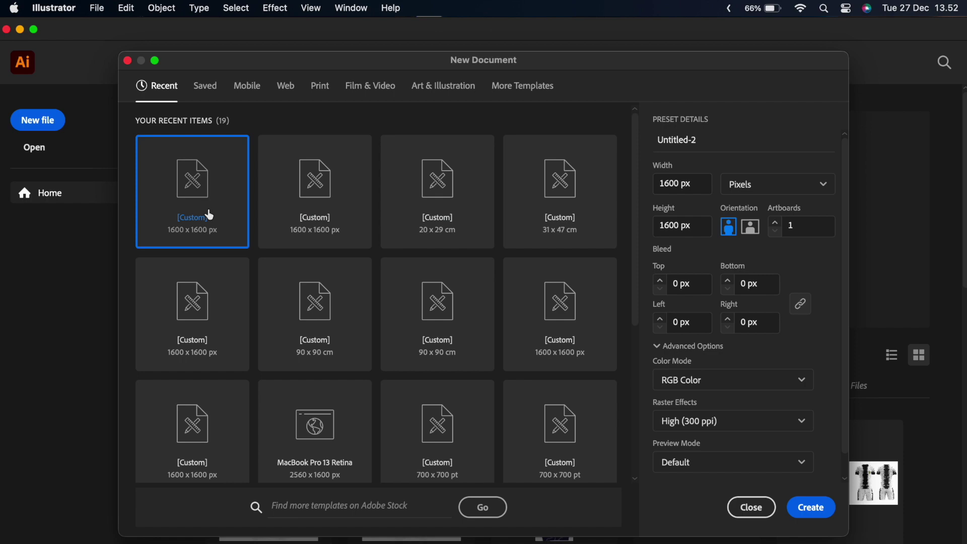
pyautogui.click(804, 507)
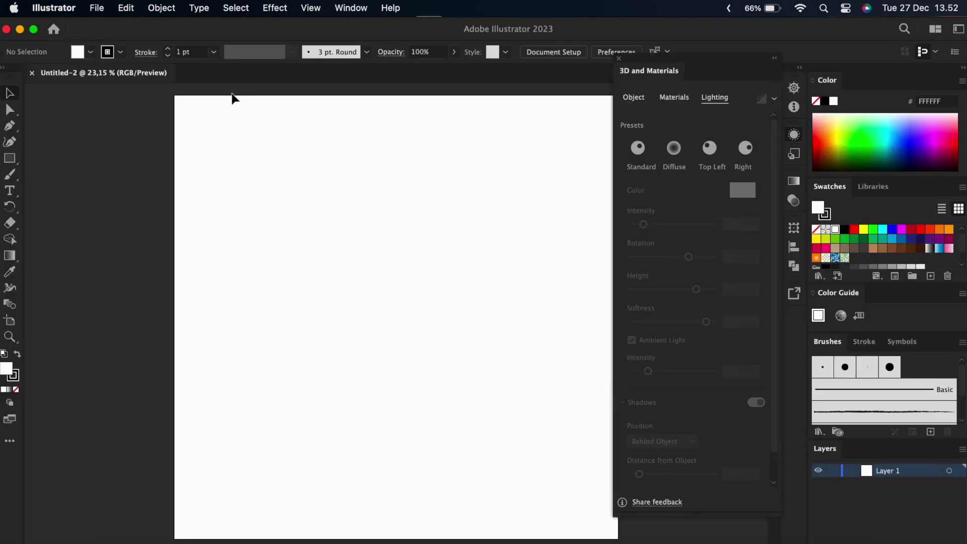
pyautogui.click(97, 8)
pyautogui.moveTo(126, 73)
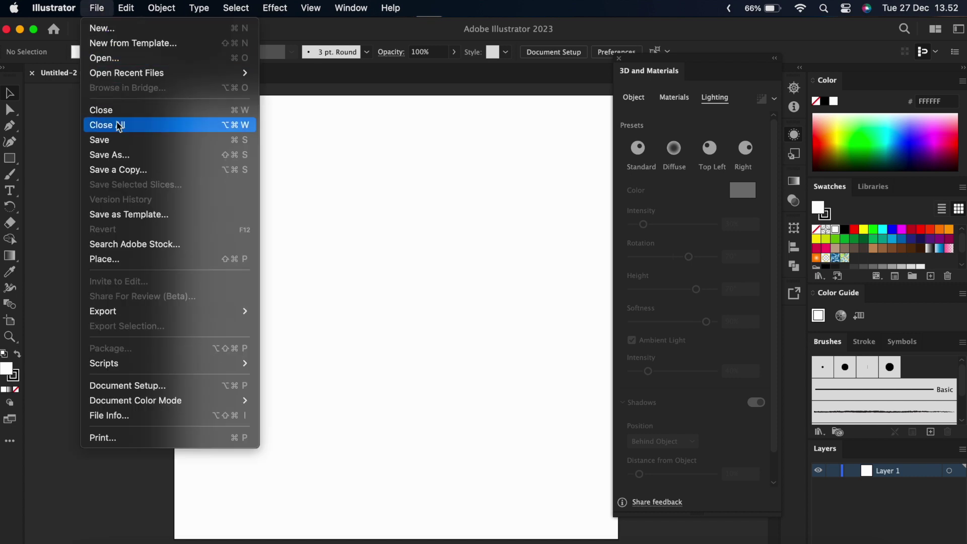
pyautogui.click(104, 58)
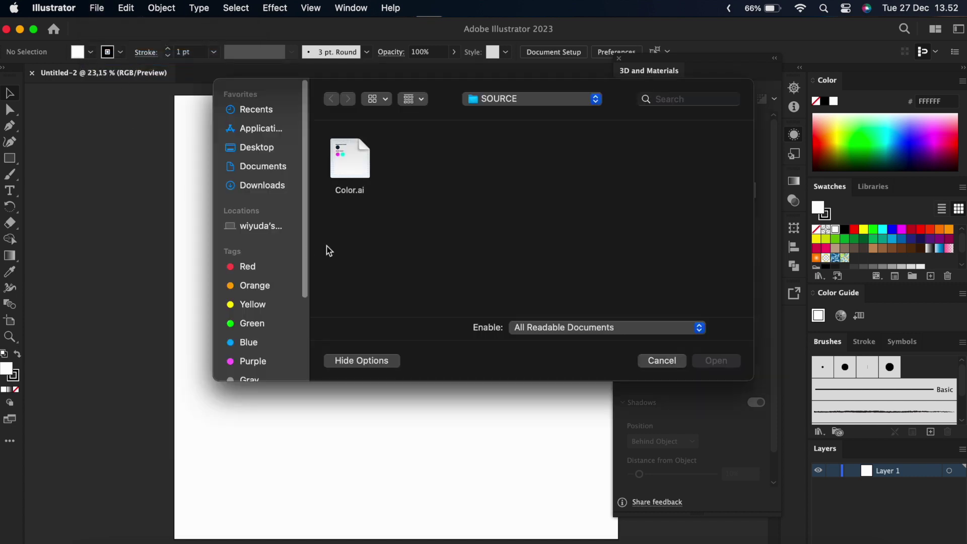
pyautogui.doubleClick(350, 171)
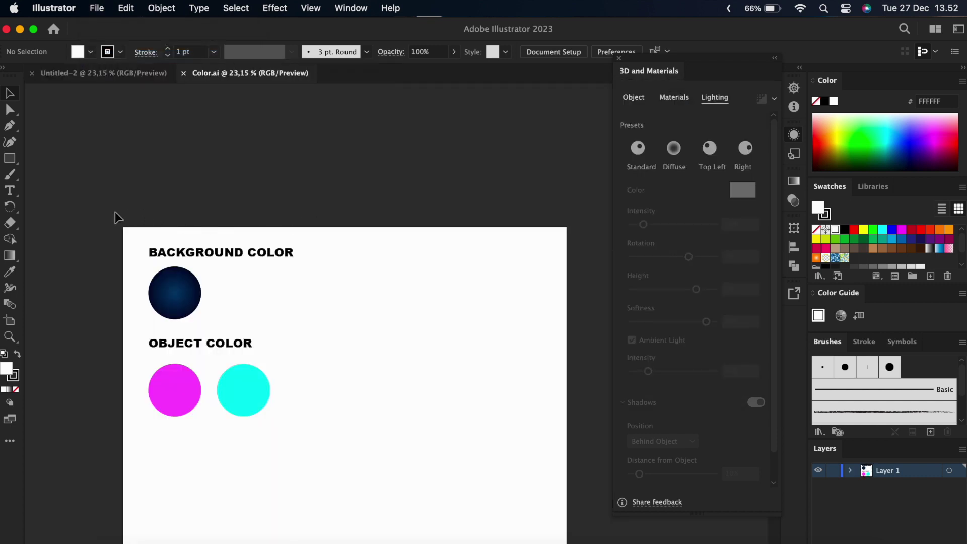
# Step: Copy the navy, magenta and cyan swatch circles from Color.ai into Untitled-2
pyautogui.moveTo(112, 209); pyautogui.dragTo(339, 429)
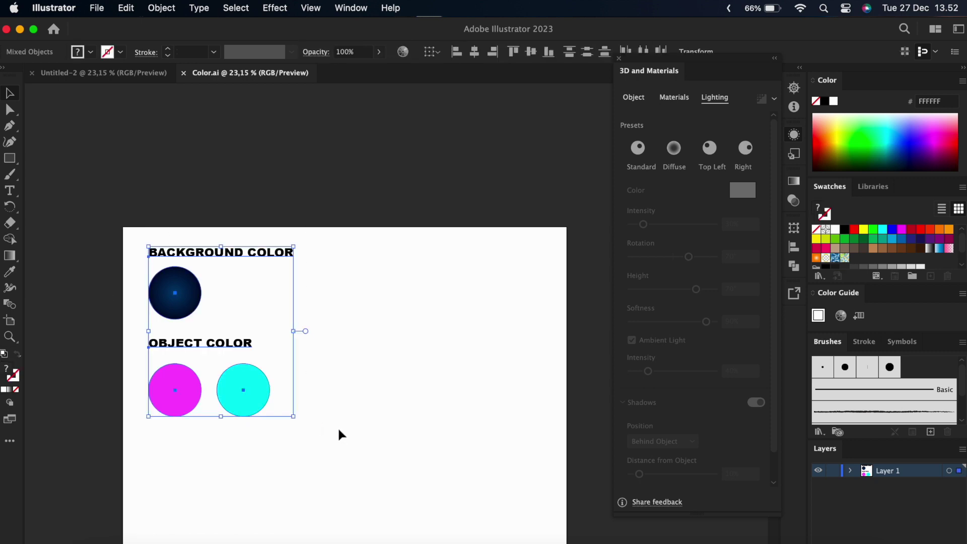
pyautogui.rightClick(190, 291)
pyautogui.click(234, 272)
pyautogui.click(147, 79)
pyautogui.rightClick(222, 179)
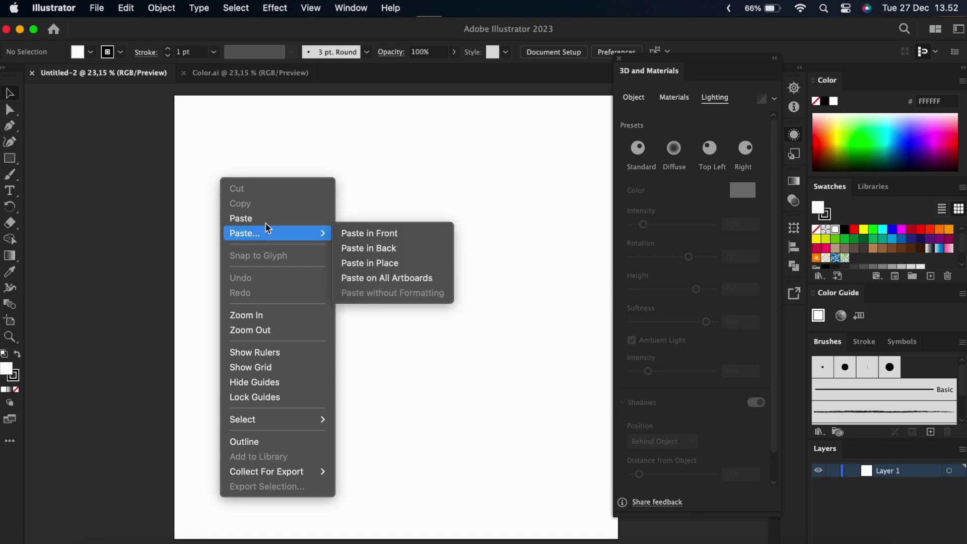
pyautogui.click(252, 218)
# Step: Move the pasted colour samples above the artboard's top edge and deselect them
pyautogui.press('super+minus')
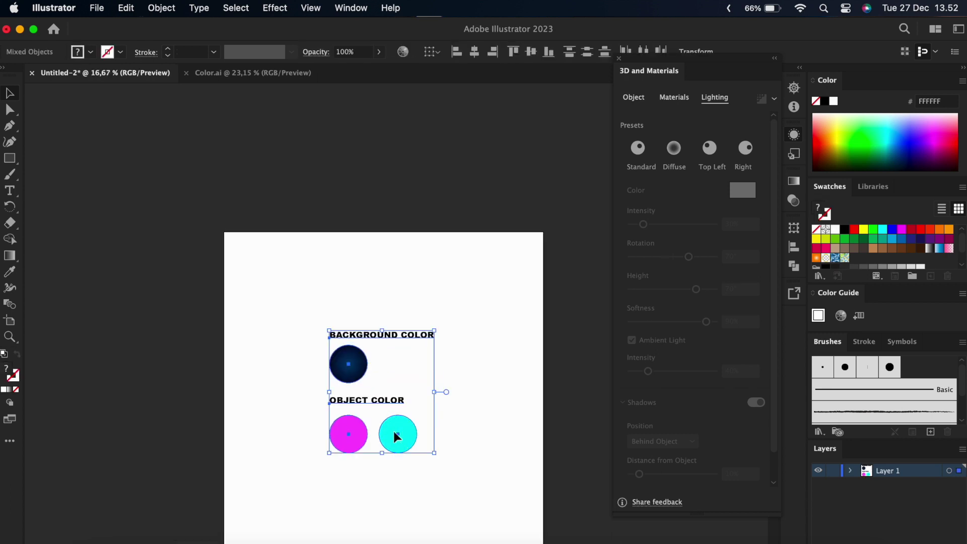
pyautogui.moveTo(394, 432); pyautogui.dragTo(297, 201)
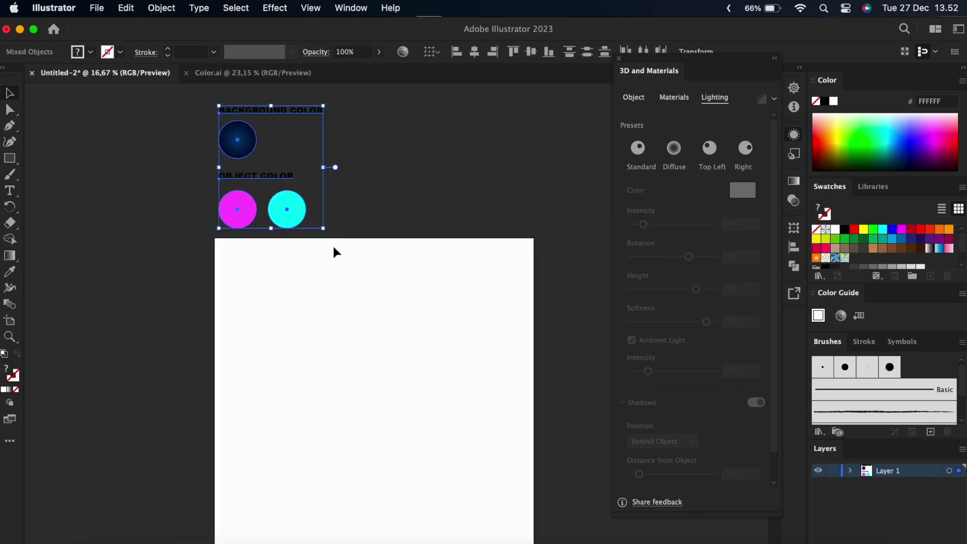
pyautogui.press('super+minus')
pyautogui.click(361, 280)
pyautogui.hscroll(2, 120, 211)
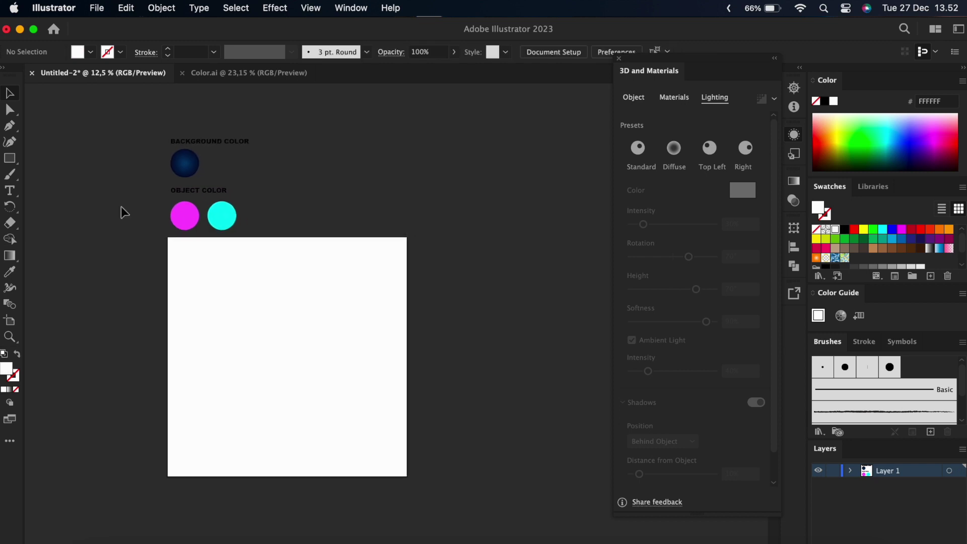
# Step: Draw a 1600×1600 px square rectangle by entering its exact size
pyautogui.click(15, 160)
pyautogui.click(201, 289)
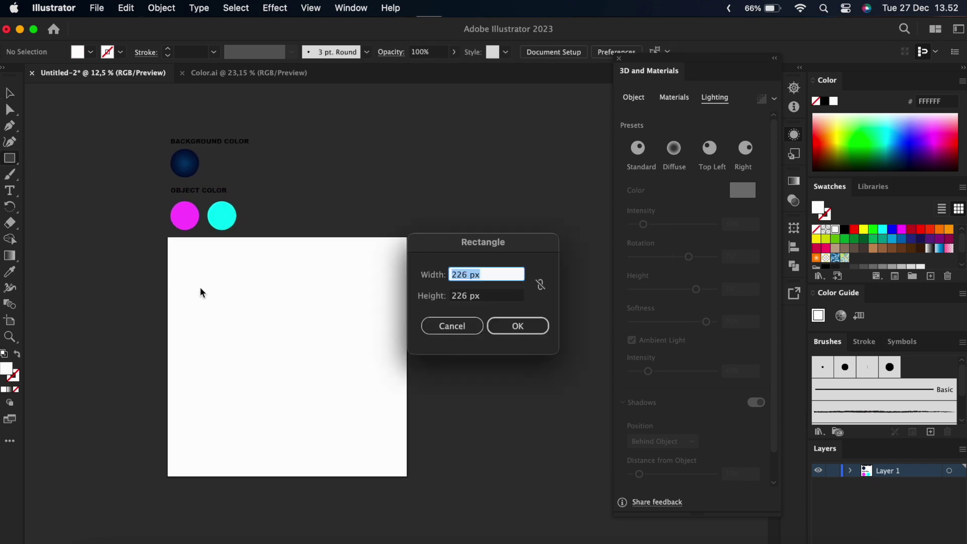
pyautogui.write('1600')
pyautogui.press('Tab')
pyautogui.write('1')
pyautogui.press('Return')
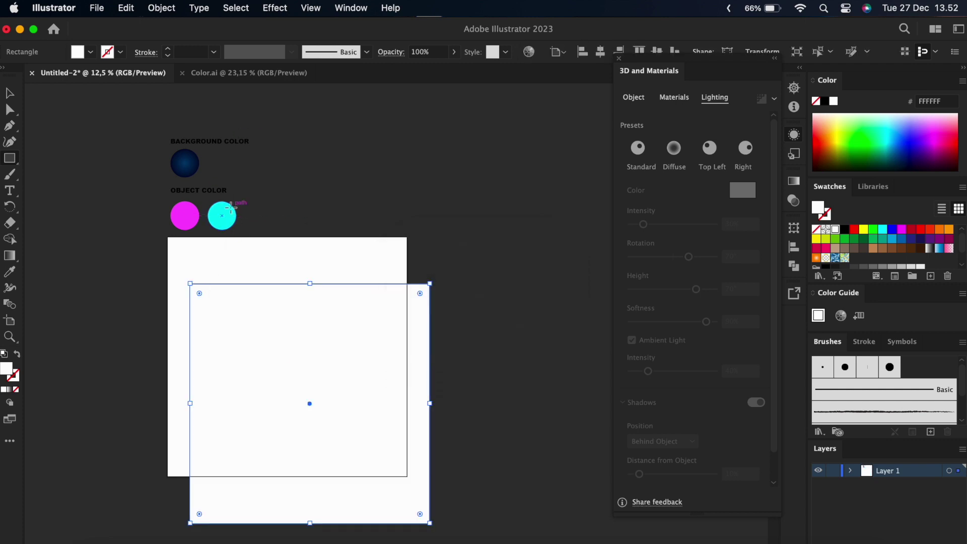
# Step: Fill the square with the navy radial gradient and centre it on the artboard
pyautogui.click(9, 272)
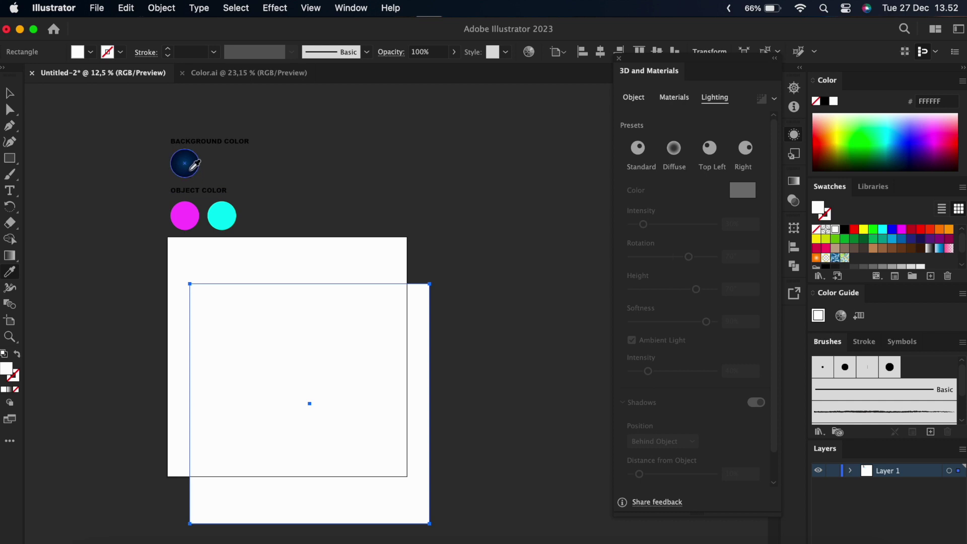
pyautogui.click(193, 165)
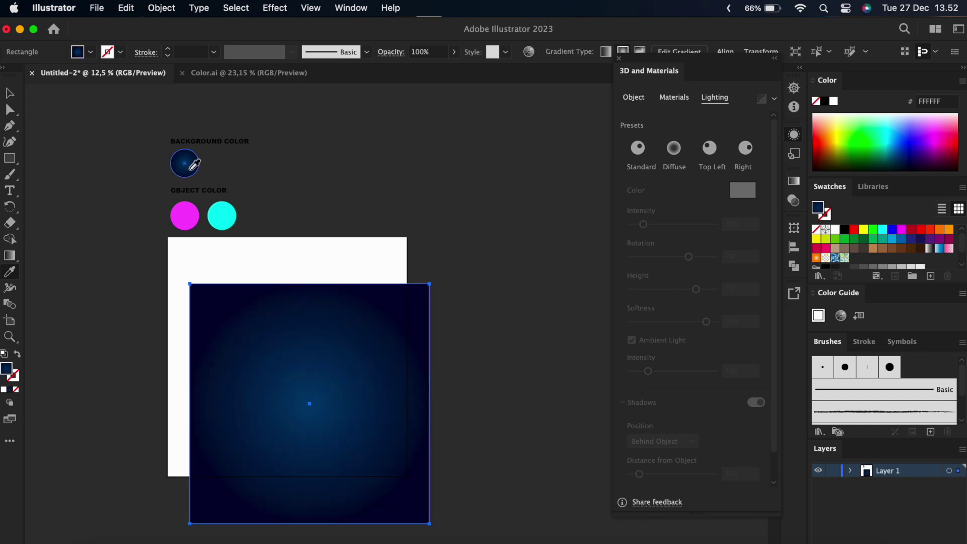
pyautogui.press('v')
pyautogui.click(667, 52)
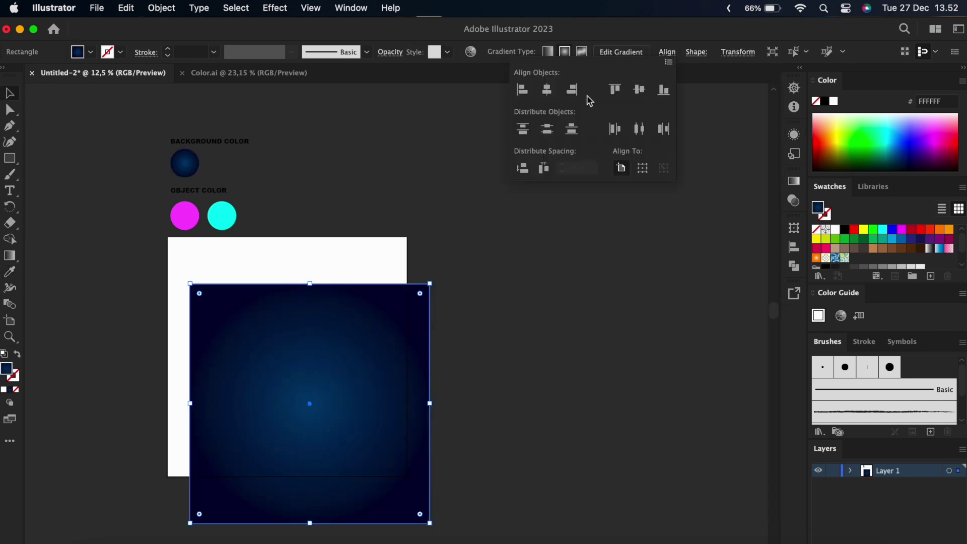
pyautogui.click(547, 90)
pyautogui.click(640, 89)
# Step: Recentre the view and lock Layer 1 holding the gradient square
pyautogui.click(527, 254)
pyautogui.moveTo(527, 254)
pyautogui.mouseDown()
pyautogui.moveTo(517, 291)
pyautogui.moveTo(498, 291)
pyautogui.mouseUp()
pyautogui.click(432, 296)
pyautogui.click(428, 289)
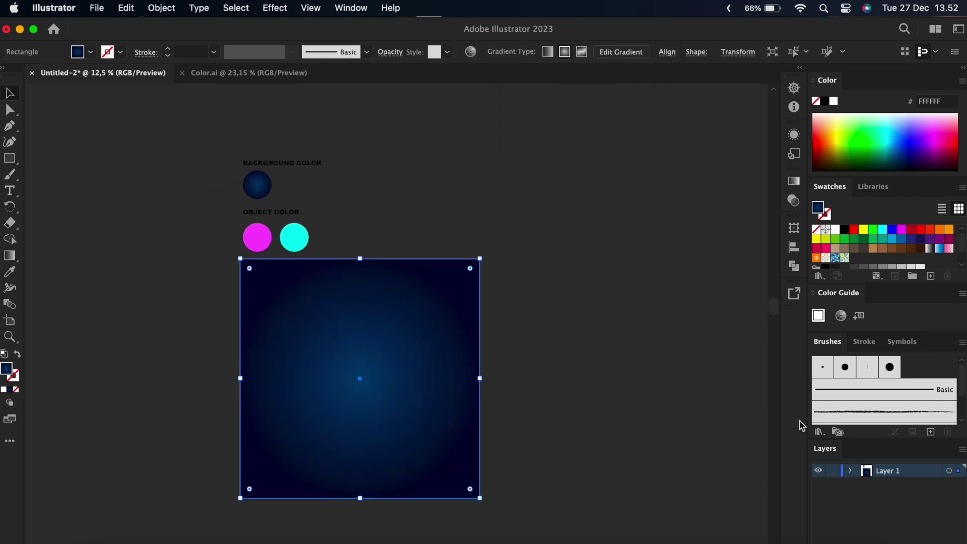
pyautogui.click(833, 471)
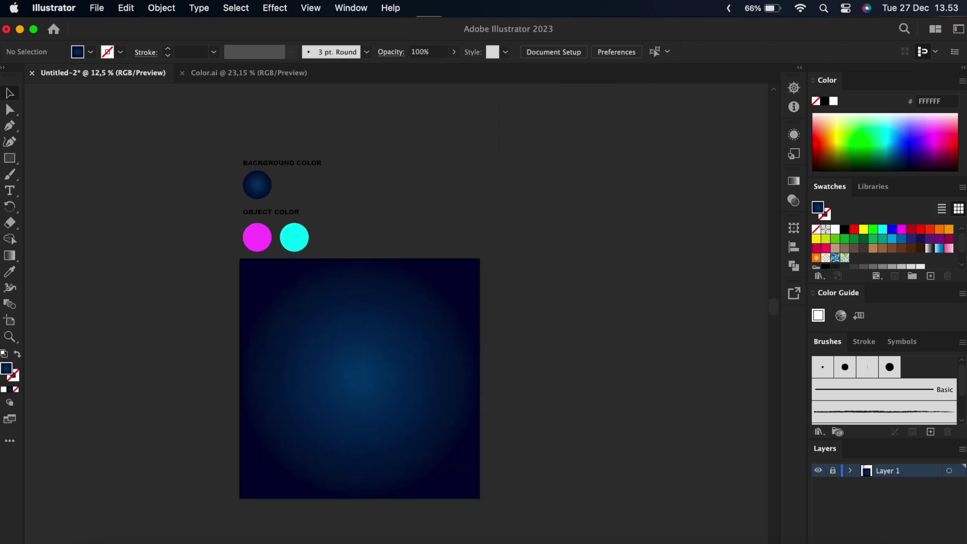
# Step: On a new layer, type PILLOW above the artboard and enlarge it
pyautogui.press('super+l')
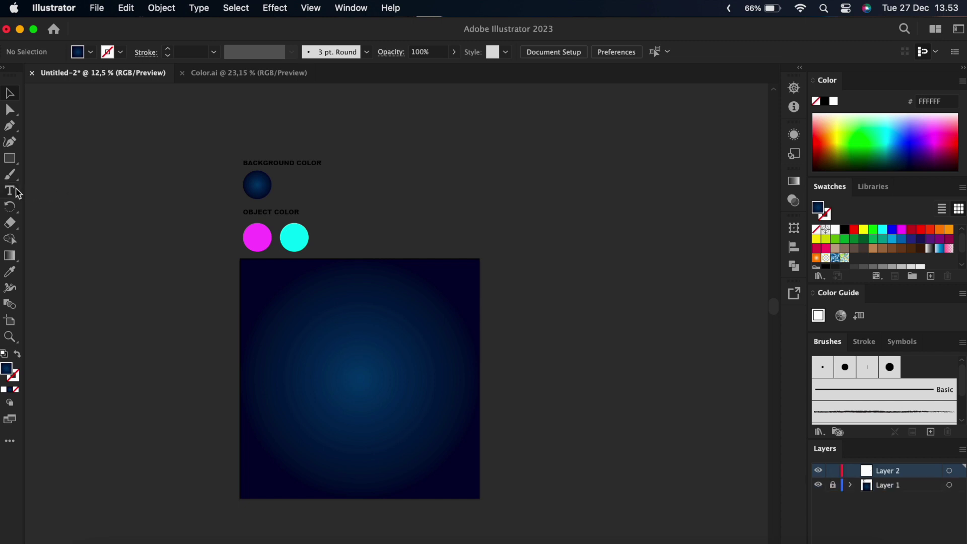
pyautogui.click(17, 192)
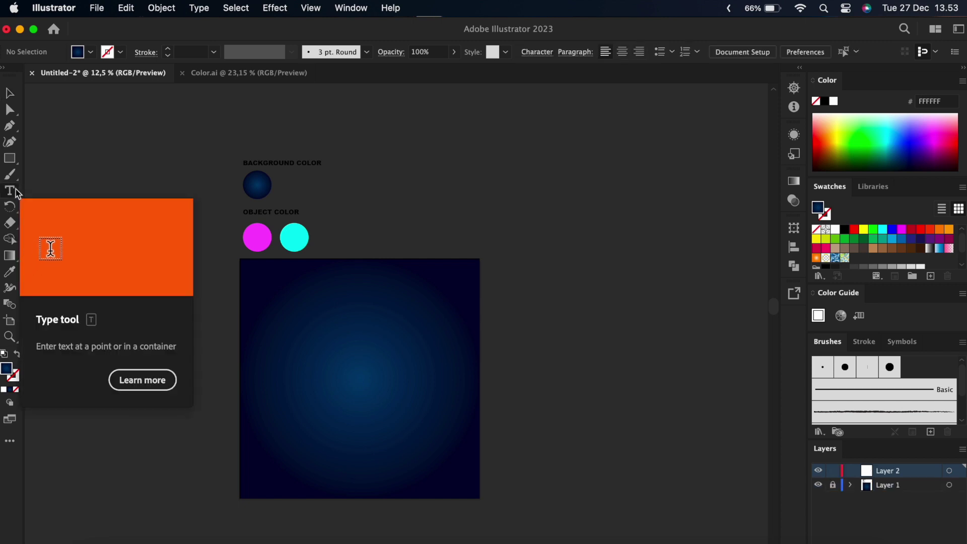
pyautogui.click(383, 237)
pyautogui.write('PILLOW')
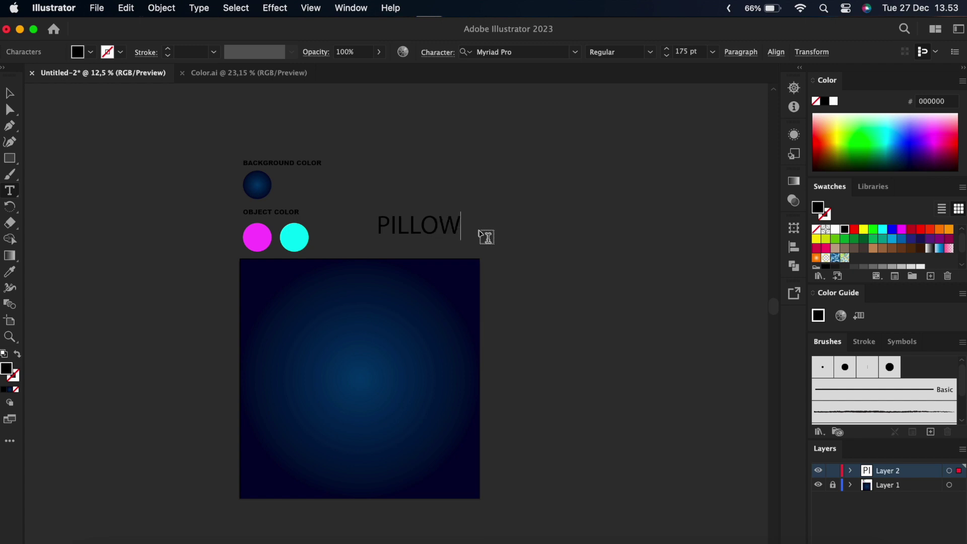
pyautogui.click(9, 93)
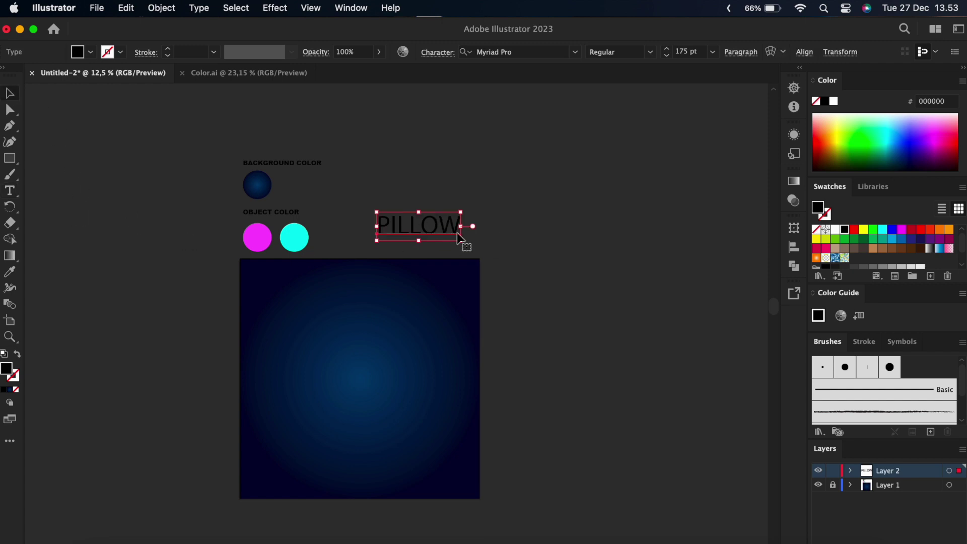
pyautogui.moveTo(459, 239); pyautogui.dragTo(552, 295)
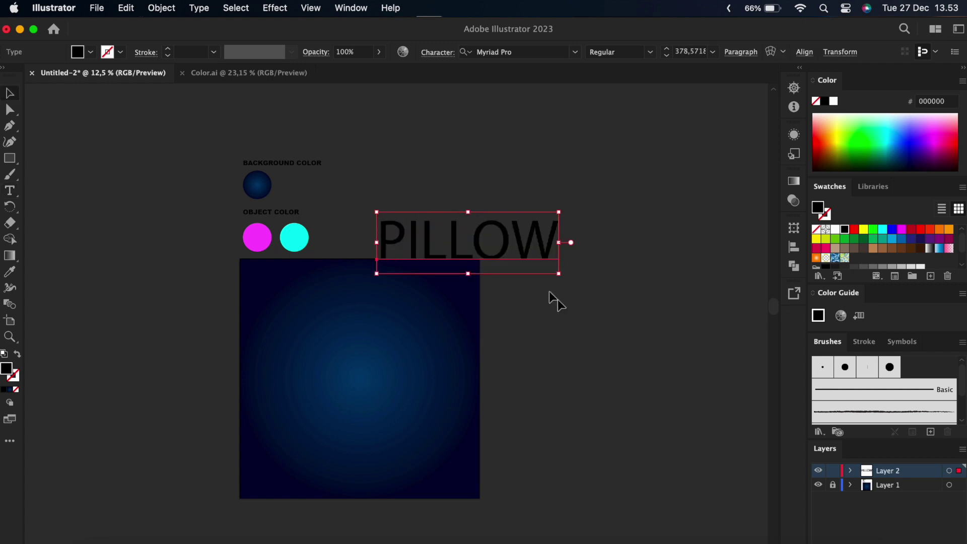
pyautogui.moveTo(519, 233); pyautogui.dragTo(501, 214)
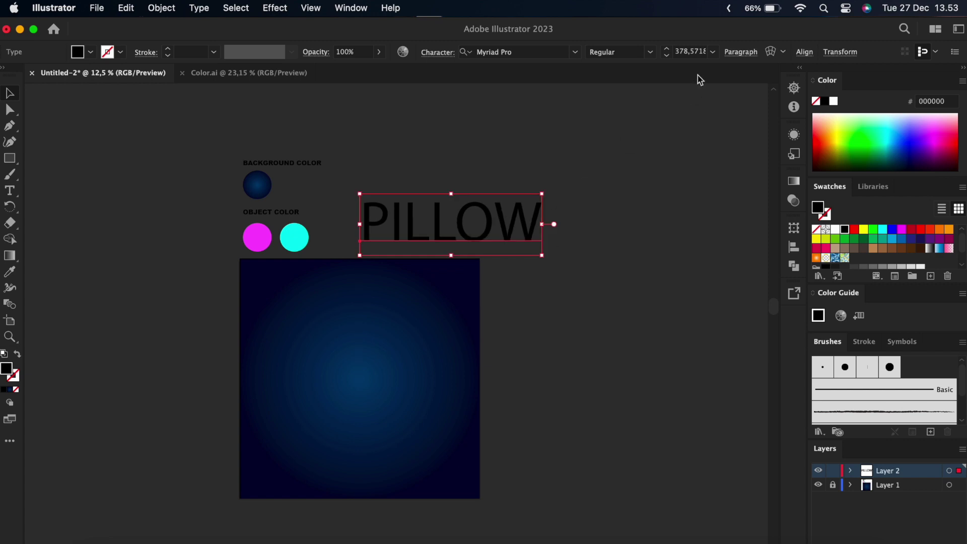
# Step: Set PILLOW to 300 pt in Humnst777 Blk BT Black Italic
pyautogui.doubleClick(702, 52)
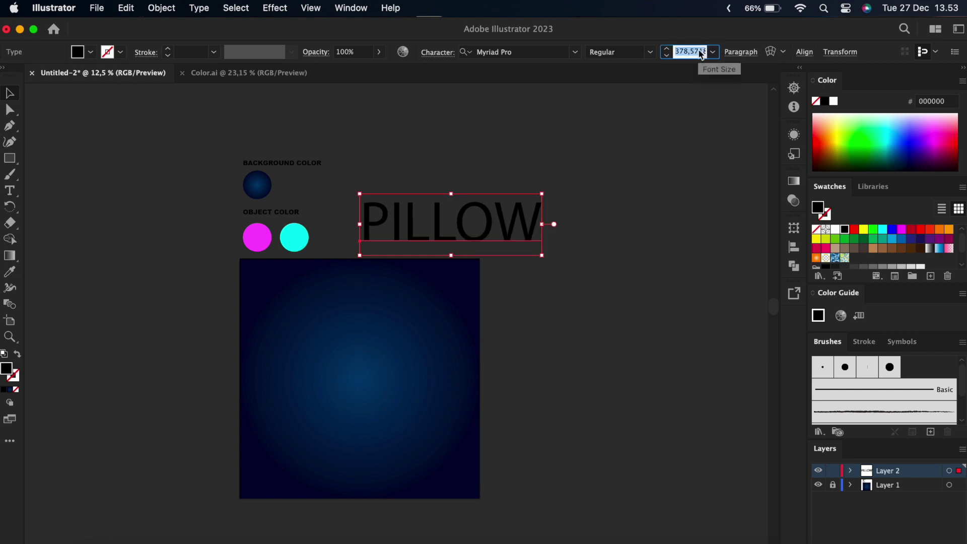
pyautogui.write('300')
pyautogui.press('Return')
pyautogui.click(562, 250)
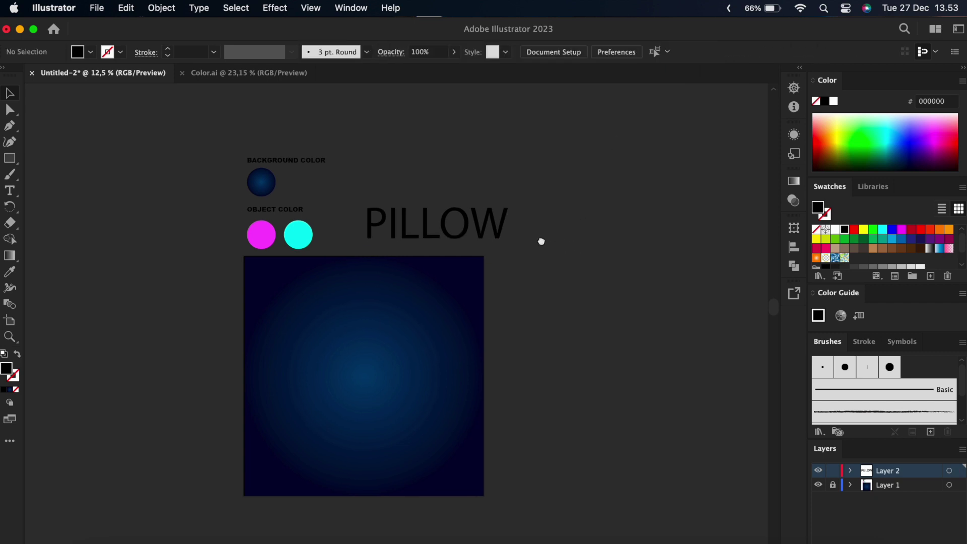
pyautogui.moveTo(503, 233); pyautogui.dragTo(540, 287)
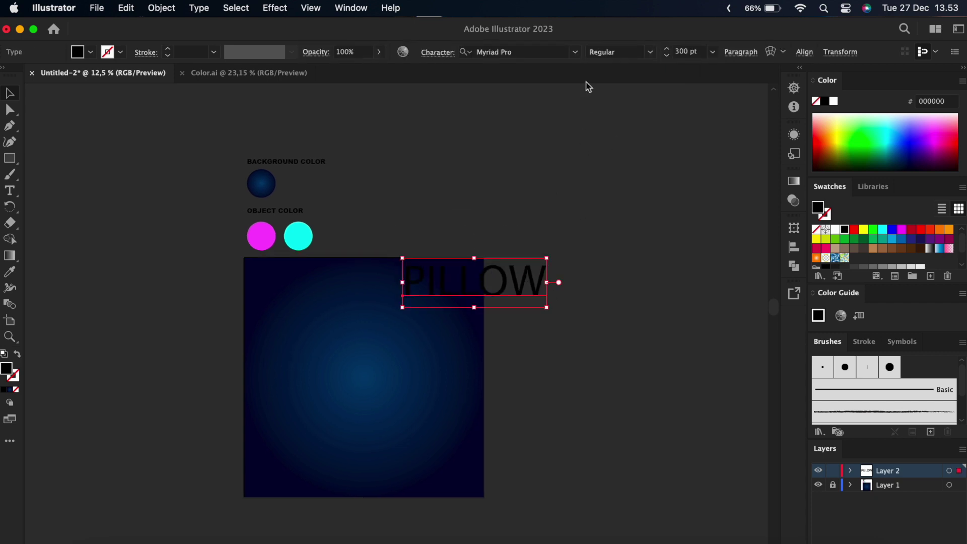
pyautogui.click(575, 52)
pyautogui.click(577, 161)
# Step: Fill PILLOW with the magenta sample colour and place it on the blue square
pyautogui.moveTo(554, 363); pyautogui.dragTo(556, 308)
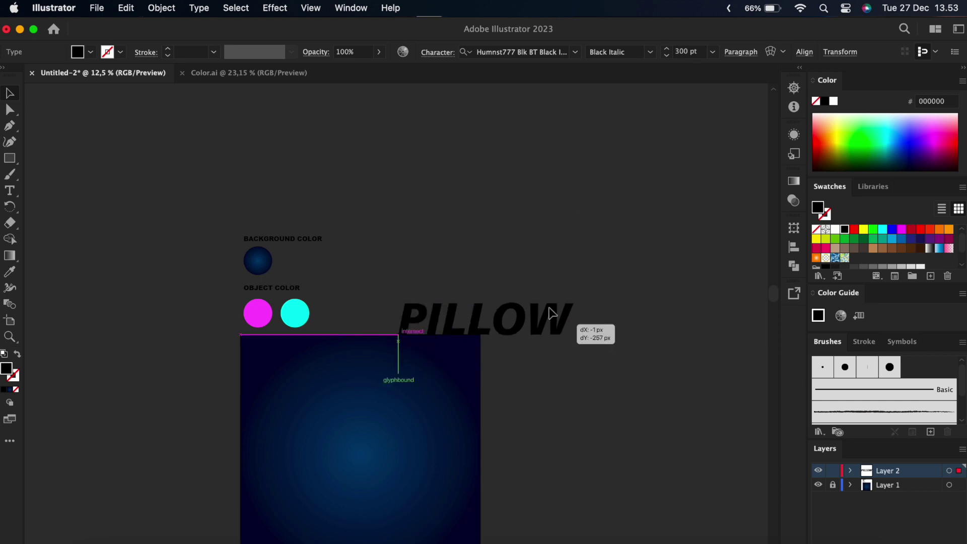
pyautogui.click(10, 272)
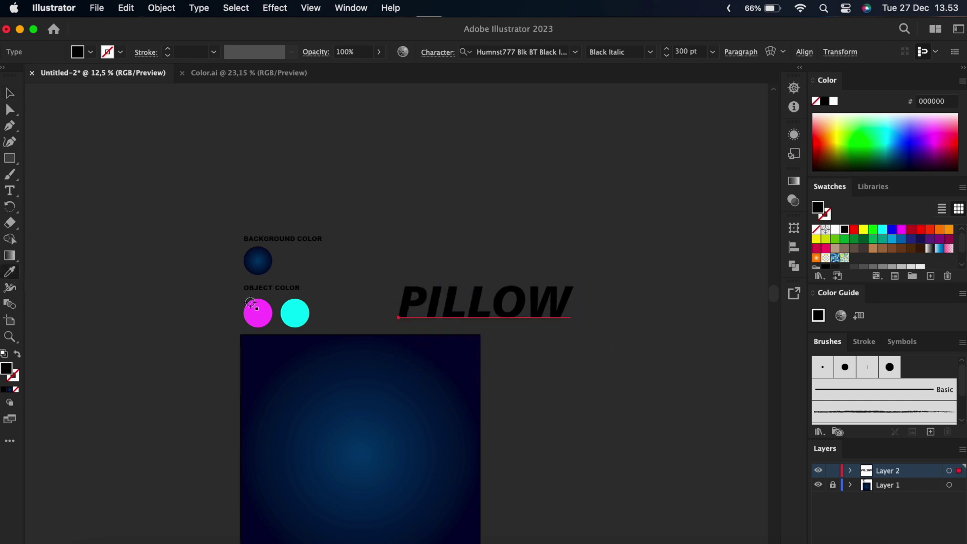
pyautogui.click(255, 307)
pyautogui.moveTo(435, 275)
pyautogui.mouseDown()
pyautogui.moveTo(637, 310)
pyautogui.moveTo(455, 306)
pyautogui.mouseUp()
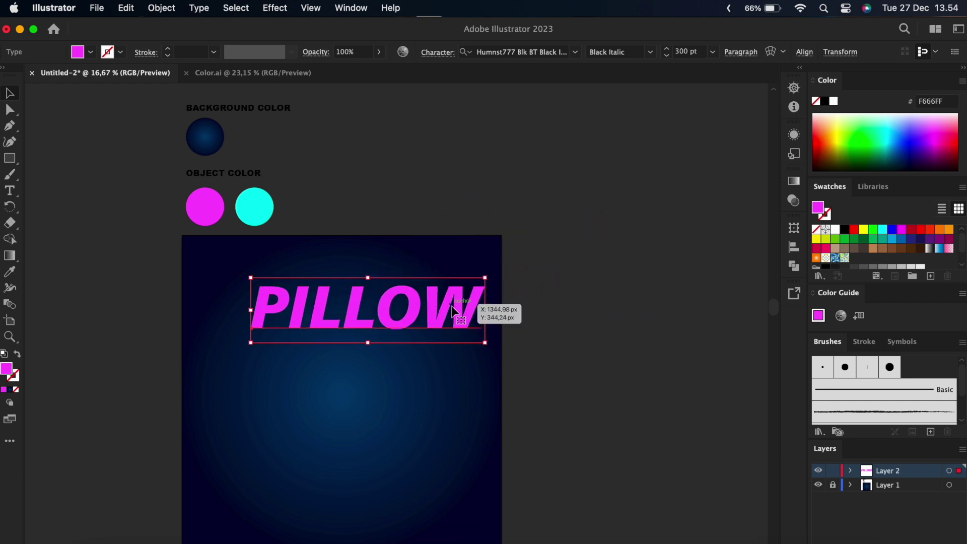
# Step: Show the Appearance panel and add a 3D Extrude & Bevel effect to PILLOW
pyautogui.click(796, 141)
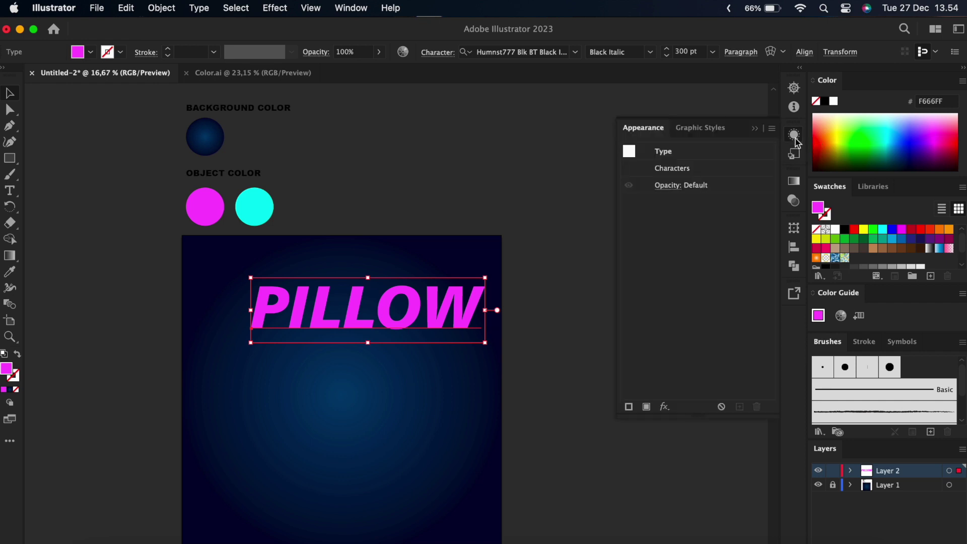
pyautogui.click(796, 141)
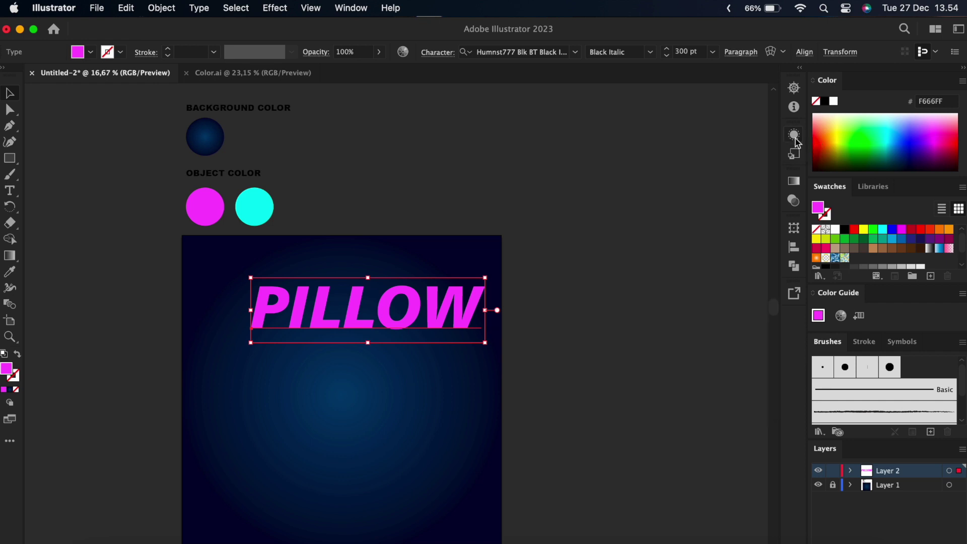
pyautogui.click(351, 8)
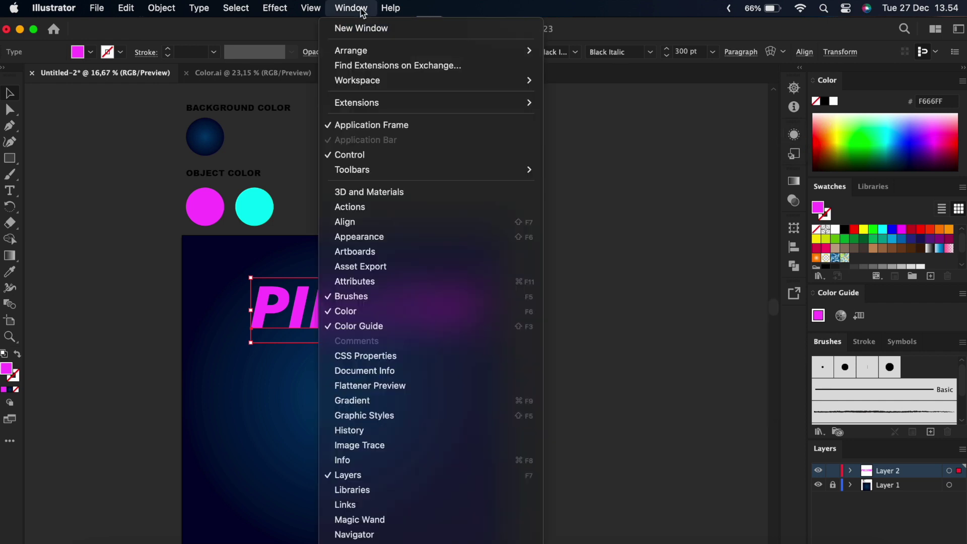
pyautogui.click(375, 240)
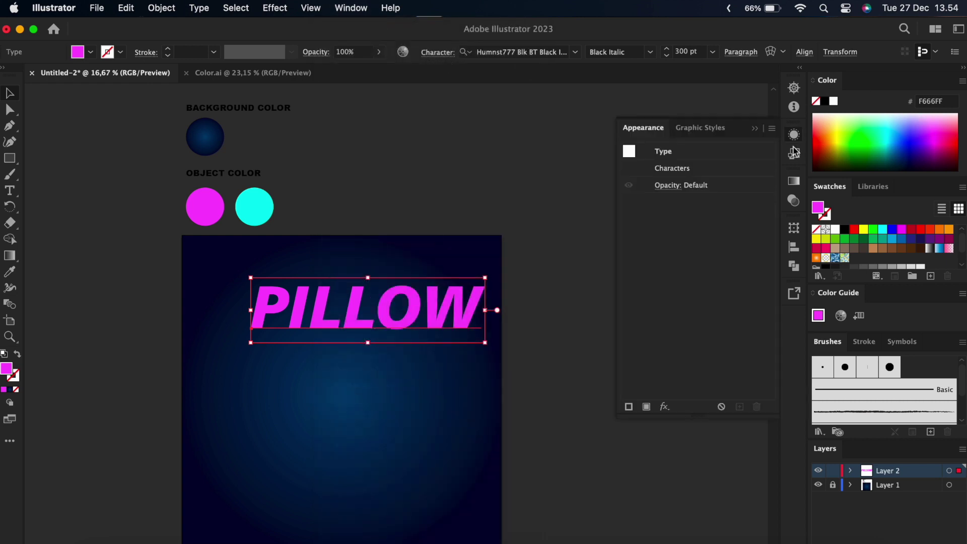
pyautogui.click(665, 408)
pyautogui.moveTo(700, 242)
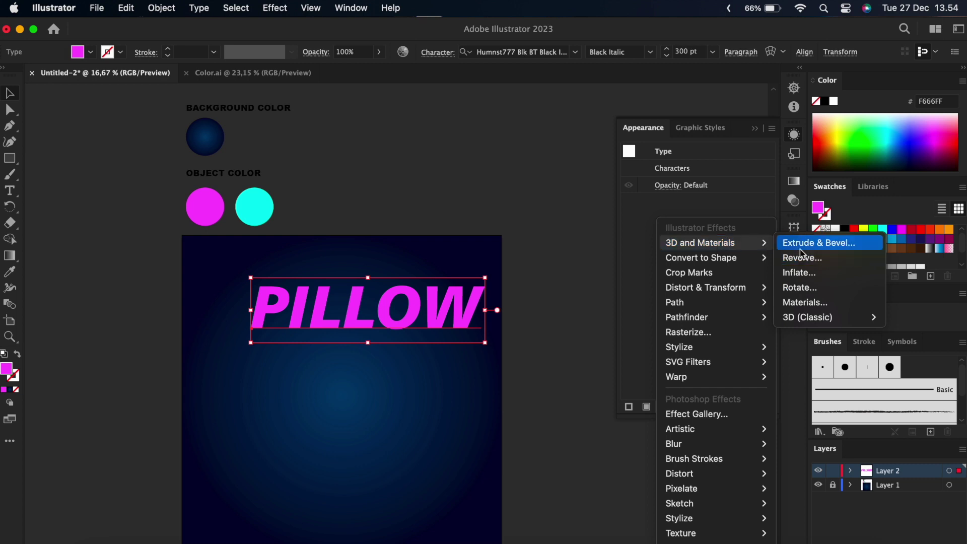
pyautogui.click(808, 242)
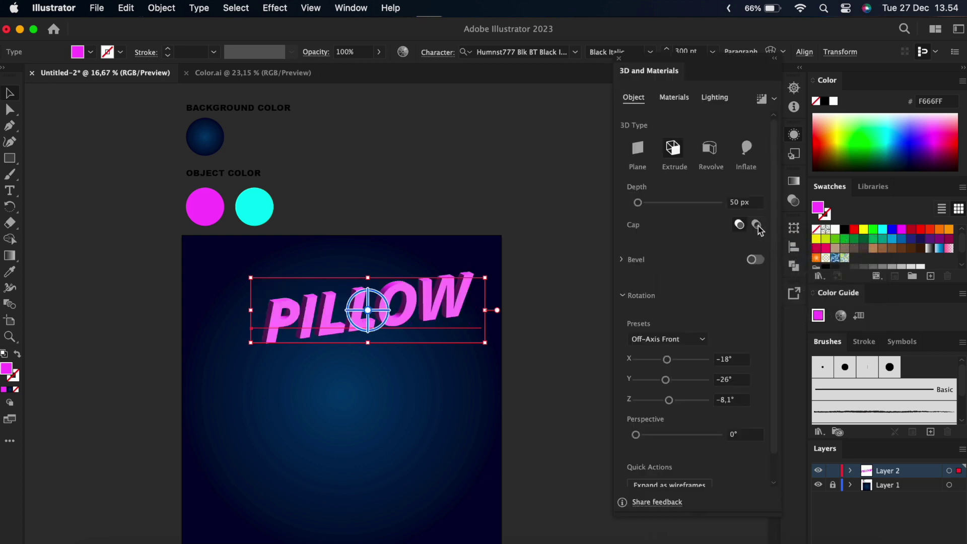
# Step: Switch the 3D type to Inflate on both sides and rotate to X 31°, Y 23°, Z 30°
pyautogui.click(750, 159)
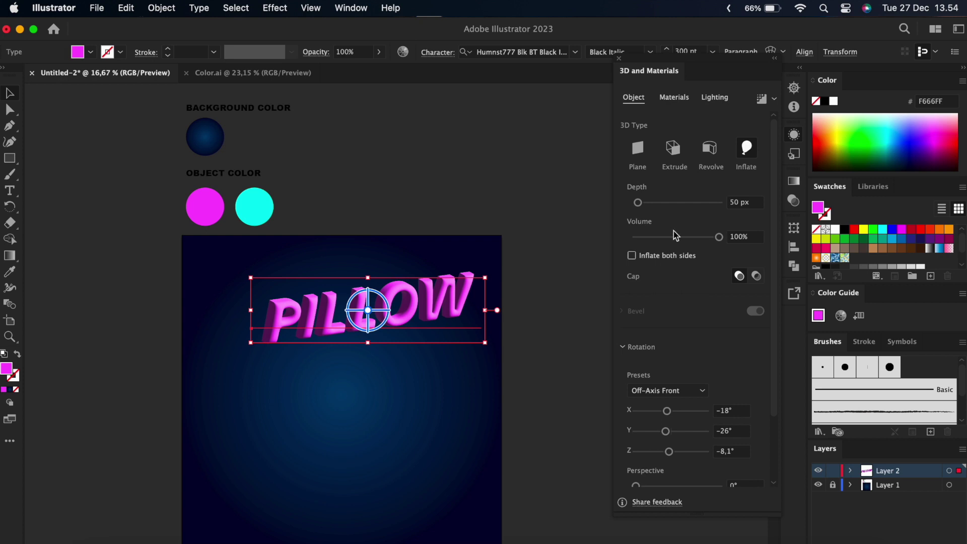
pyautogui.click(657, 256)
pyautogui.click(733, 411)
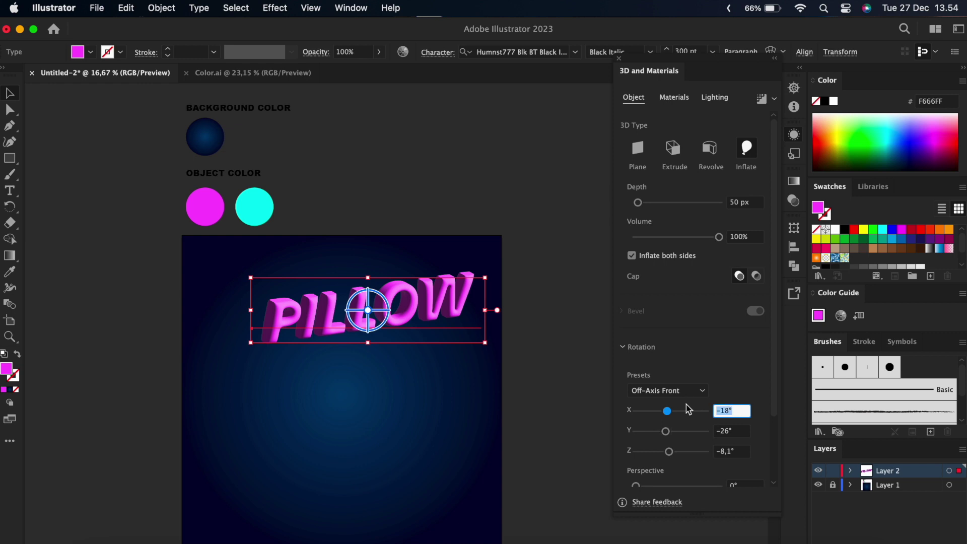
pyautogui.write('31')
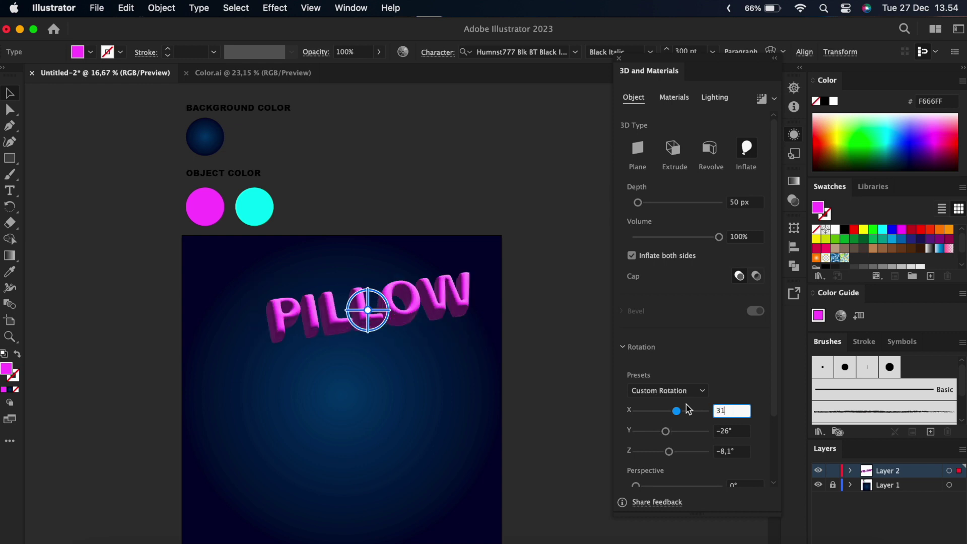
pyautogui.press('Tab')
pyautogui.write('23')
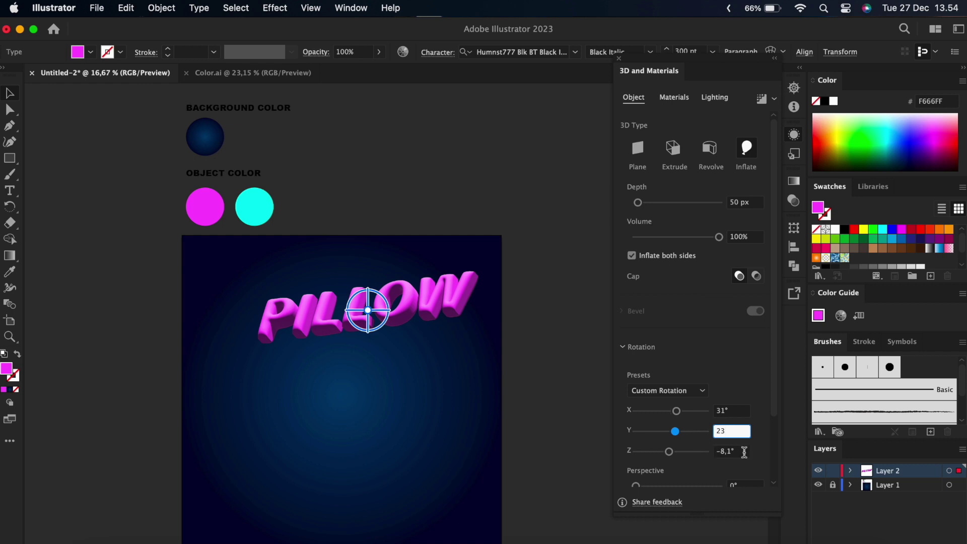
pyautogui.press('Tab')
pyautogui.write('30')
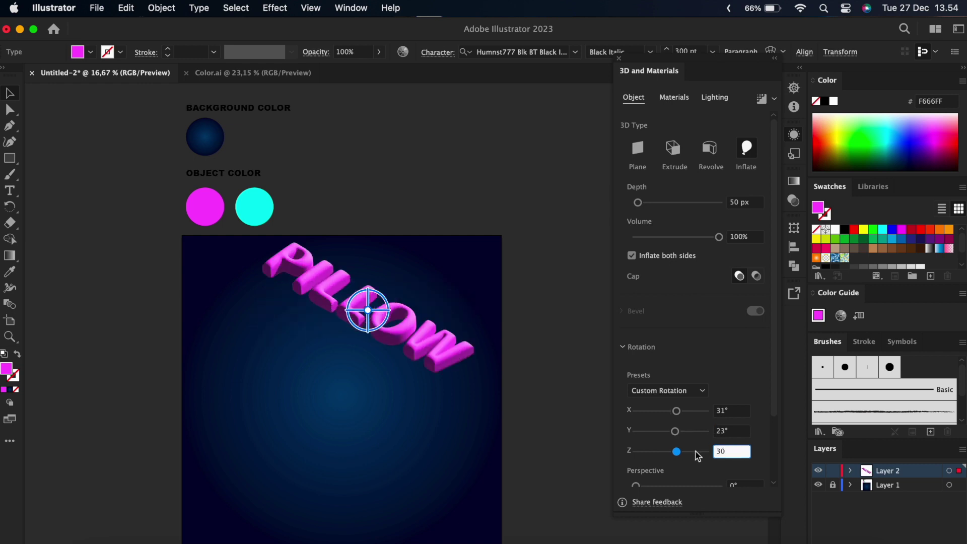
# Step: Commit the Z rotation and set the light to 30% intensity and 70° rotation
pyautogui.press('Return')
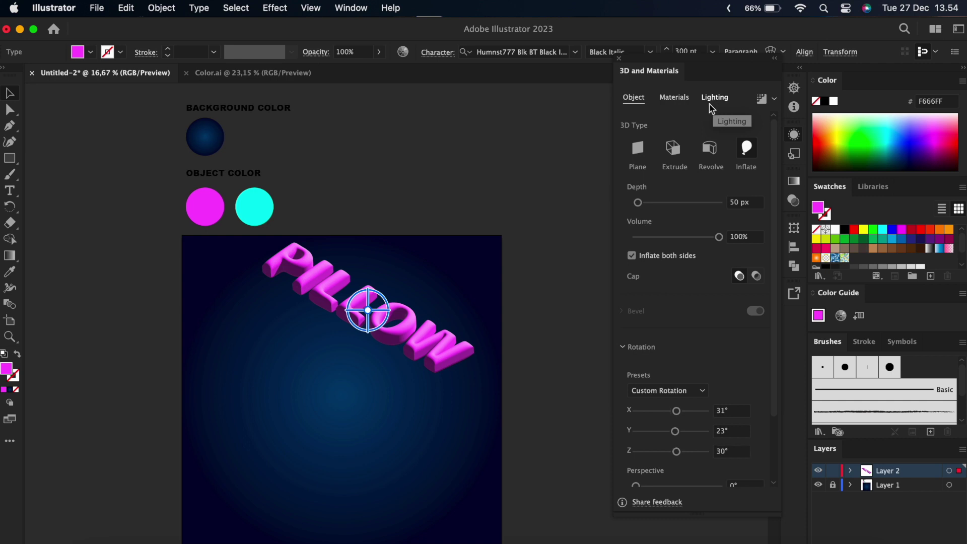
pyautogui.click(715, 97)
pyautogui.moveTo(675, 224); pyautogui.dragTo(660, 224)
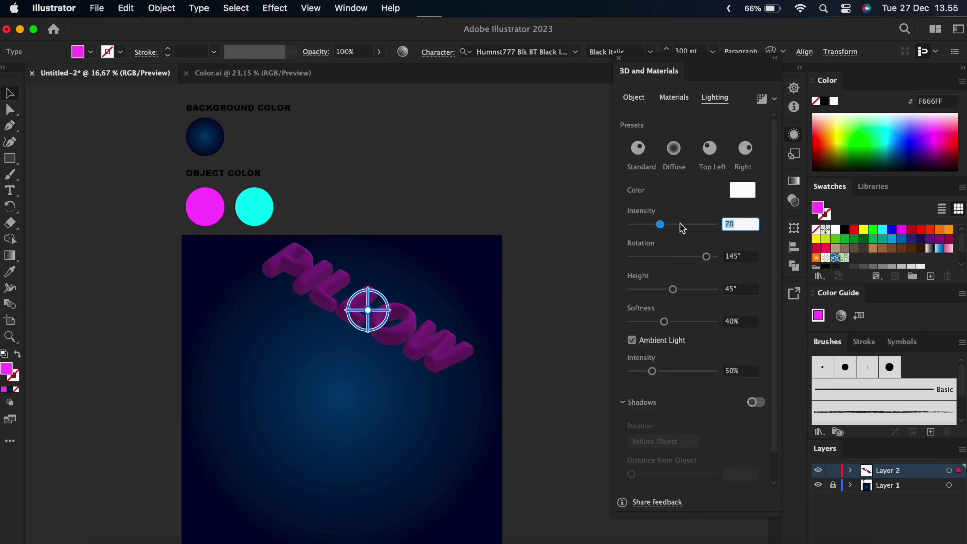
pyautogui.write('30')
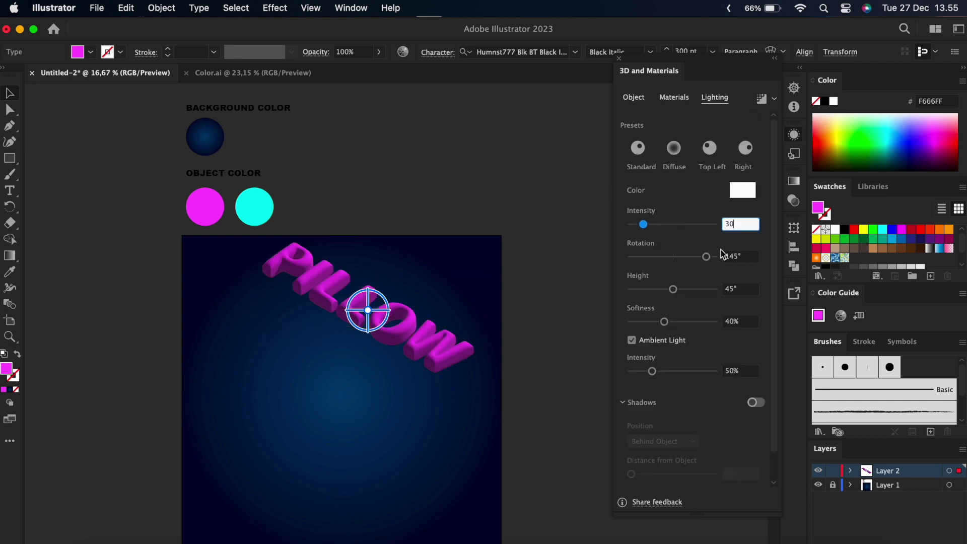
pyautogui.press('Tab')
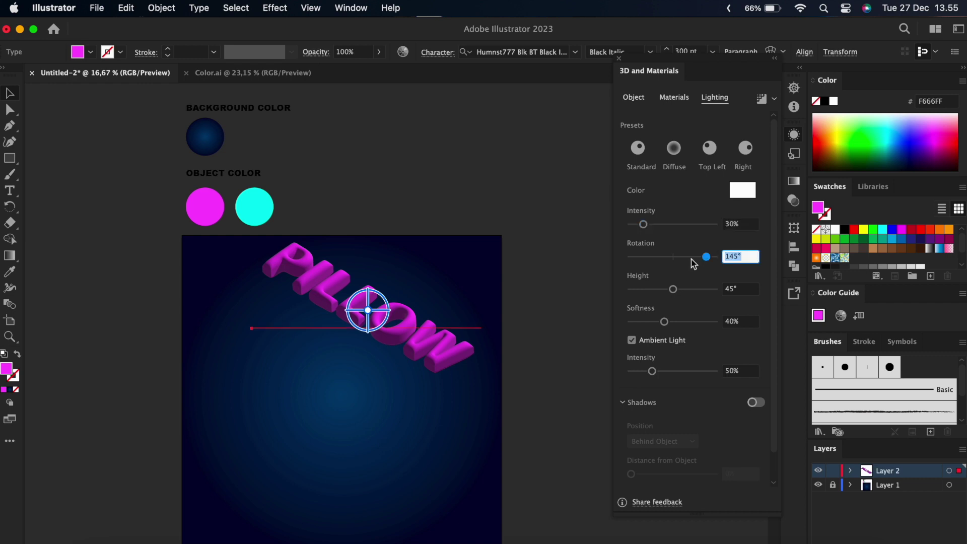
pyautogui.write('70')
# Step: Set the light height to 70° and softness to 90%, and switch shadows on
pyautogui.click(751, 288)
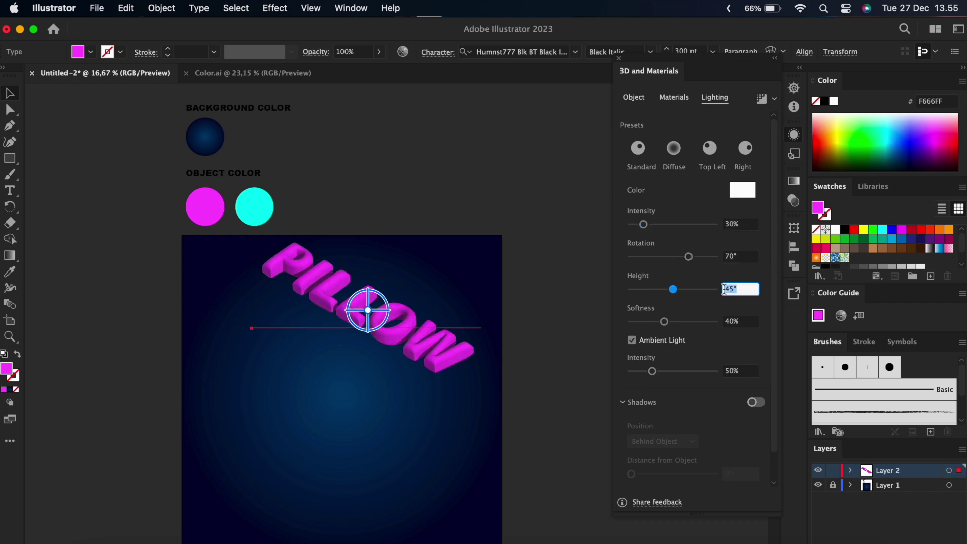
pyautogui.write('70')
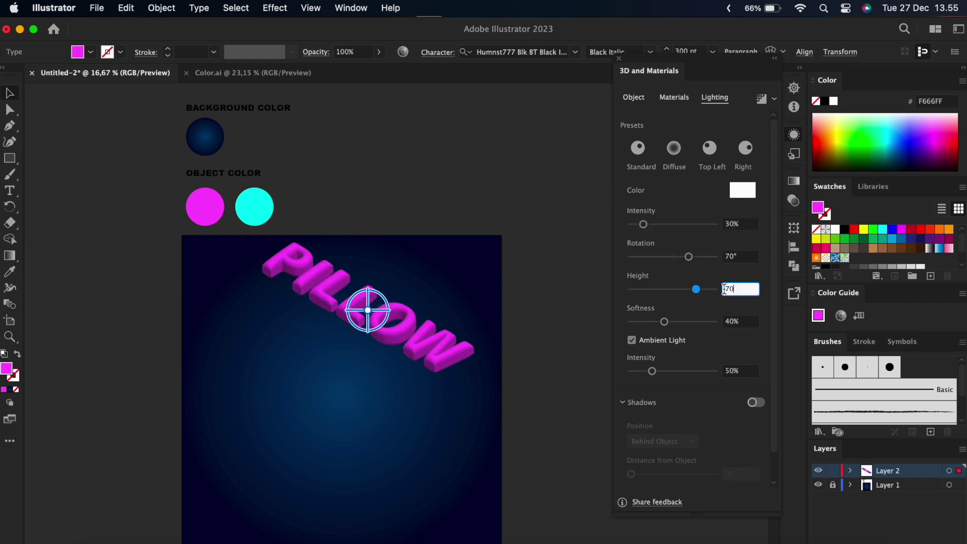
pyautogui.click(752, 322)
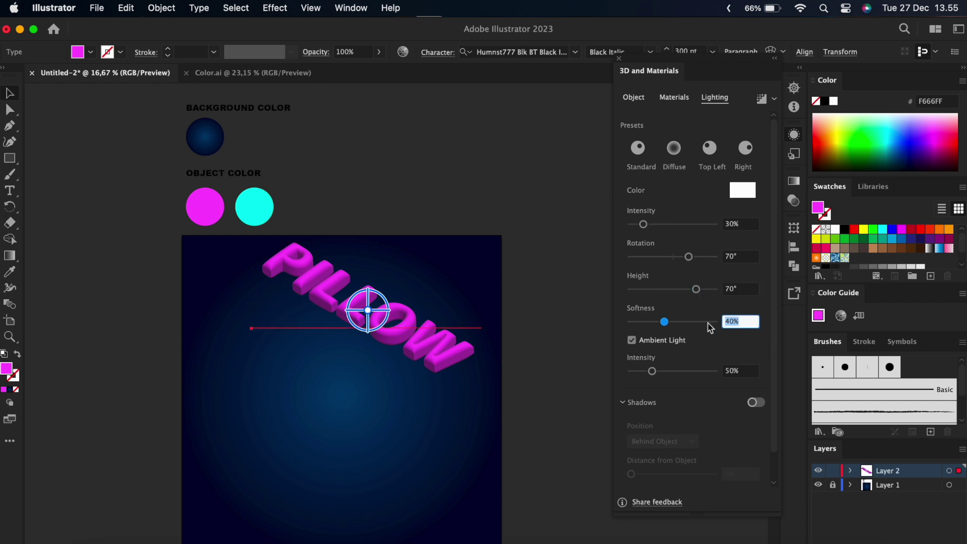
pyautogui.write('90')
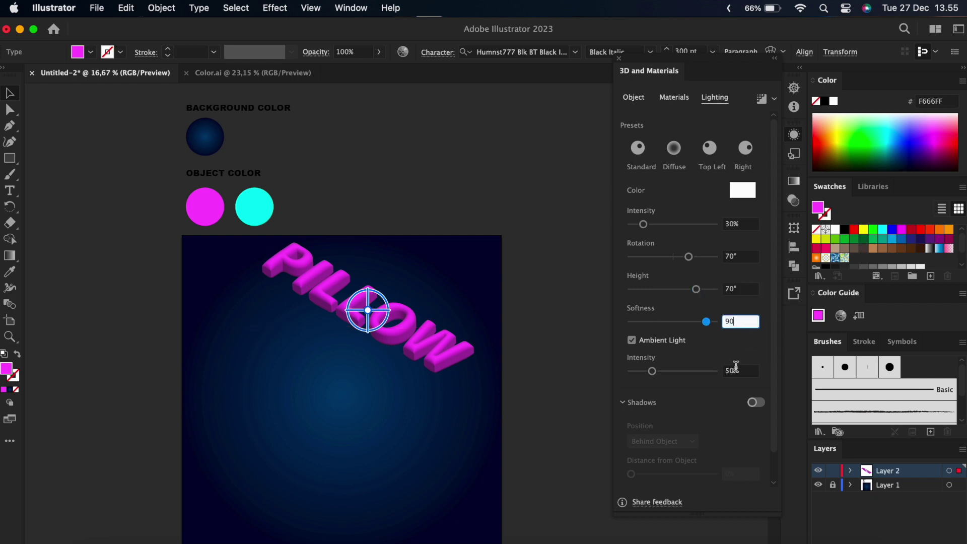
pyautogui.click(756, 402)
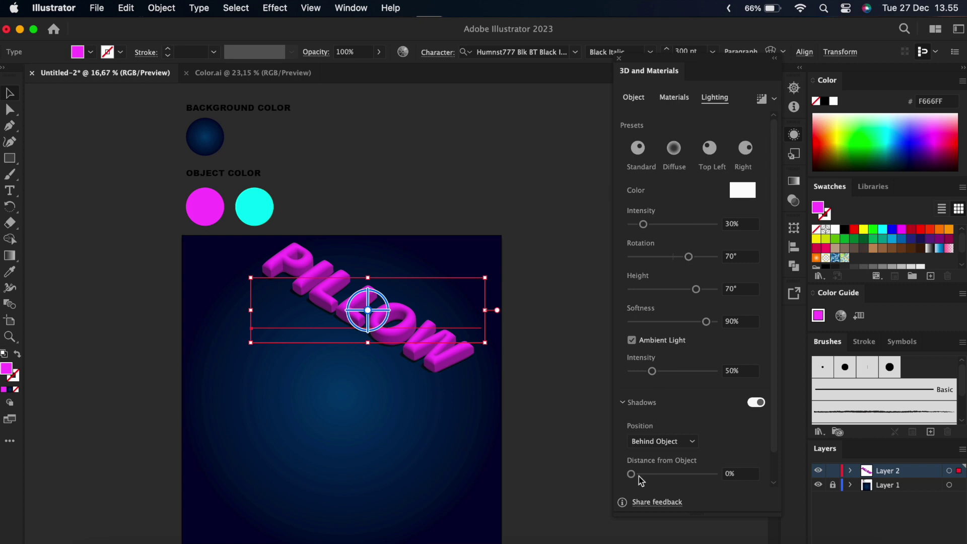
# Step: Set PILLOW's shadow to 10% distance and 30% bounds, then nudge the word down and right
pyautogui.moveTo(637, 475); pyautogui.dragTo(674, 476)
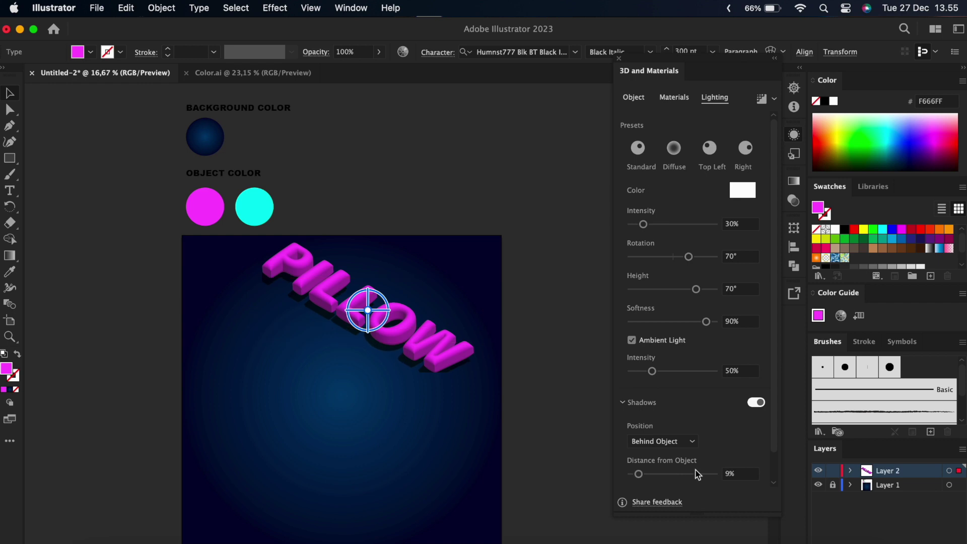
pyautogui.scroll(-2, 764, 461)
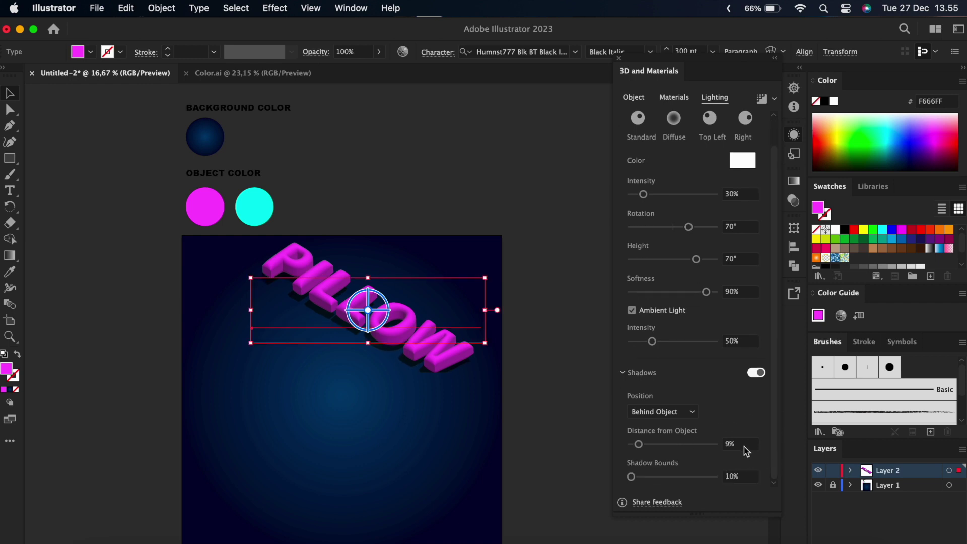
pyautogui.click(744, 447)
pyautogui.write('10')
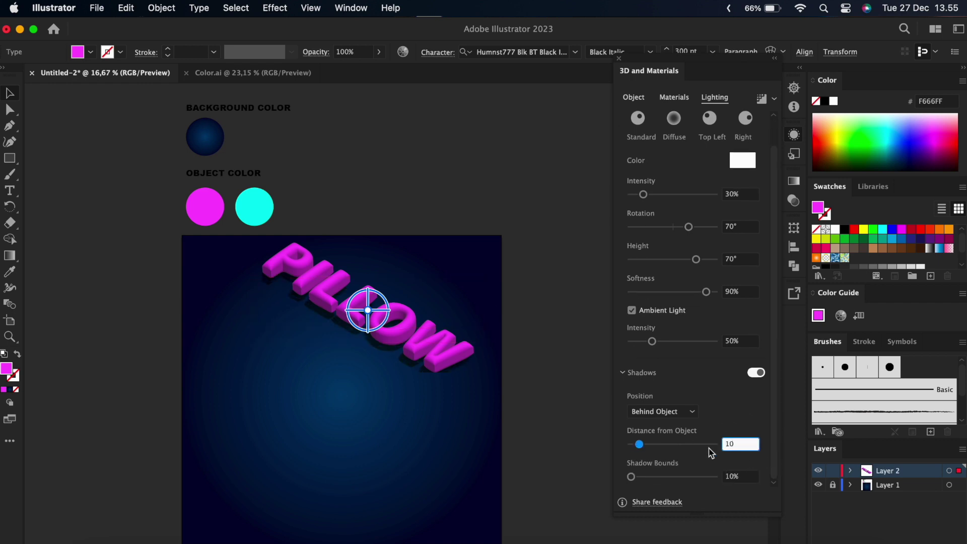
pyautogui.moveTo(632, 477)
pyautogui.mouseDown()
pyautogui.moveTo(624, 480)
pyautogui.moveTo(636, 482)
pyautogui.mouseUp()
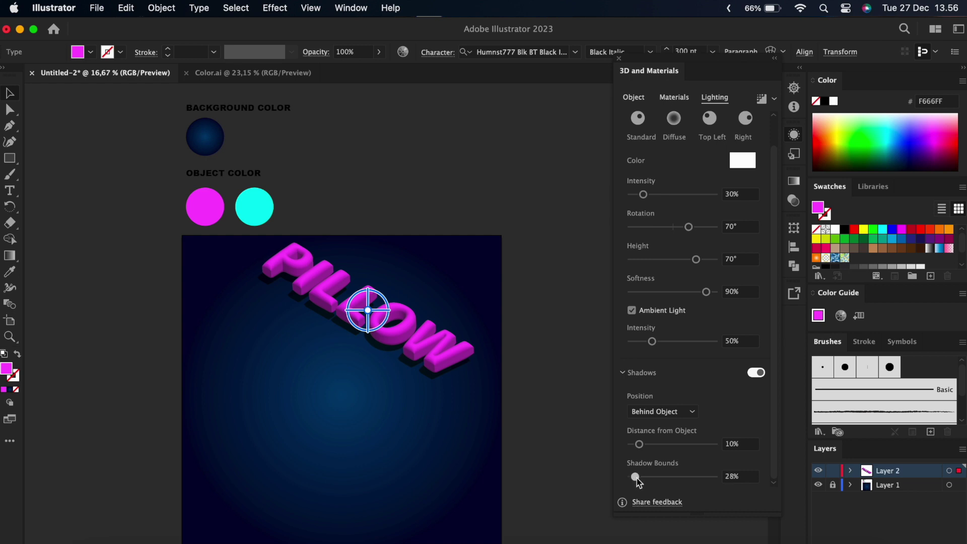
pyautogui.moveTo(414, 305)
pyautogui.mouseDown()
pyautogui.moveTo(432, 360)
pyautogui.moveTo(441, 348)
pyautogui.mouseUp()
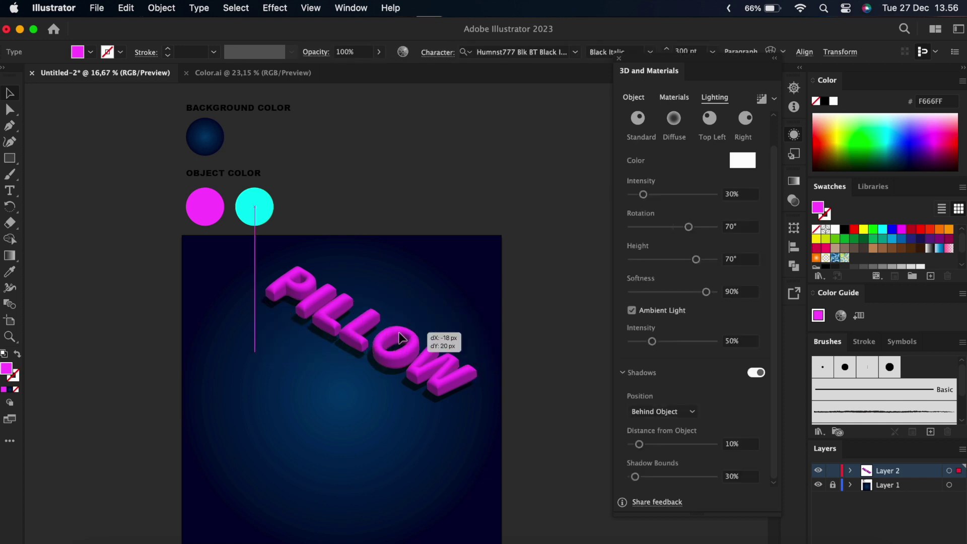
# Step: Reselect PILLOW and raise its light to 47% intensity and 78° rotation
pyautogui.click(551, 295)
pyautogui.click(420, 358)
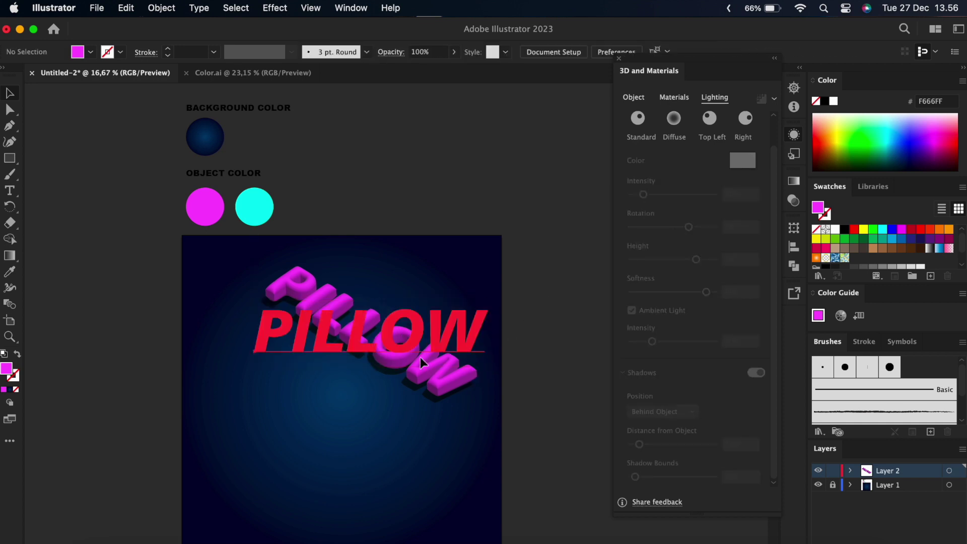
pyautogui.click(644, 101)
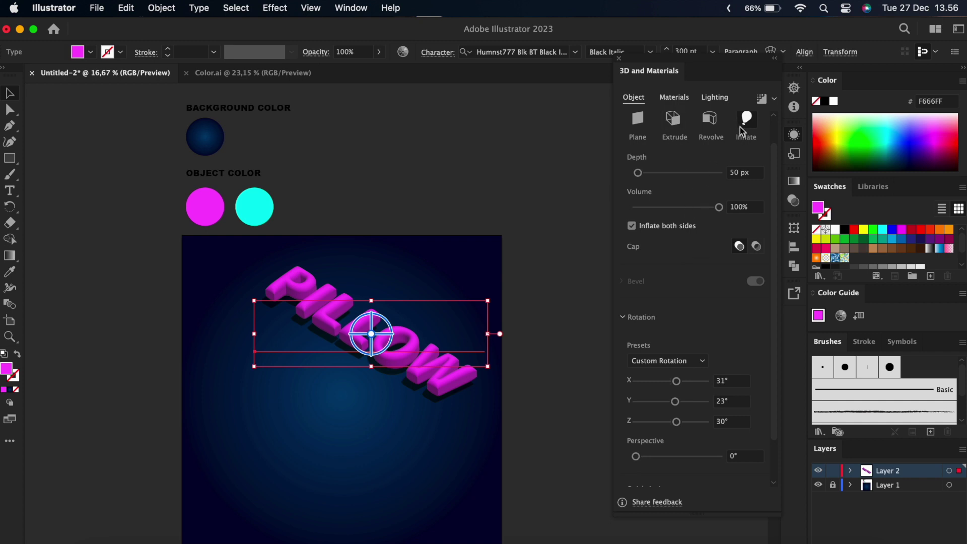
pyautogui.click(715, 98)
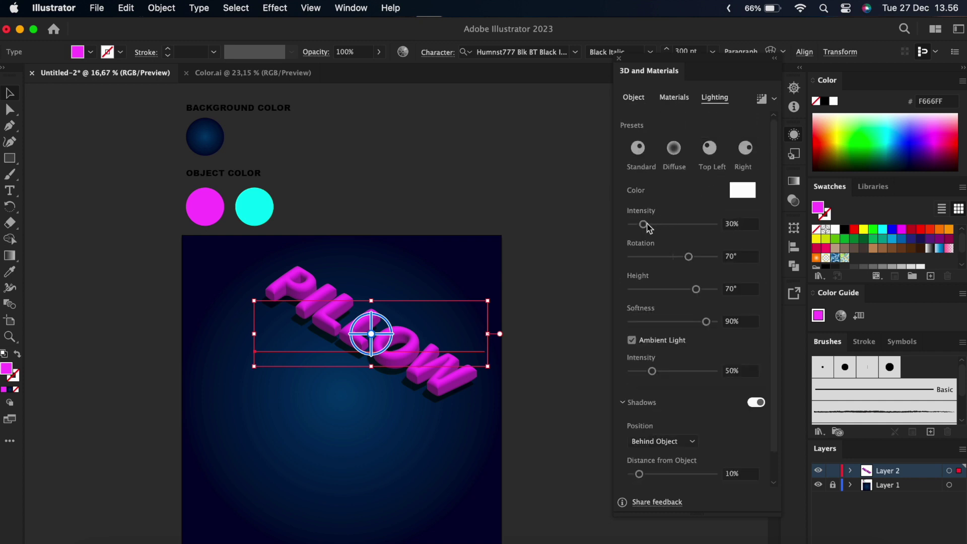
pyautogui.moveTo(648, 228)
pyautogui.mouseDown()
pyautogui.moveTo(636, 229)
pyautogui.moveTo(655, 230)
pyautogui.mouseUp()
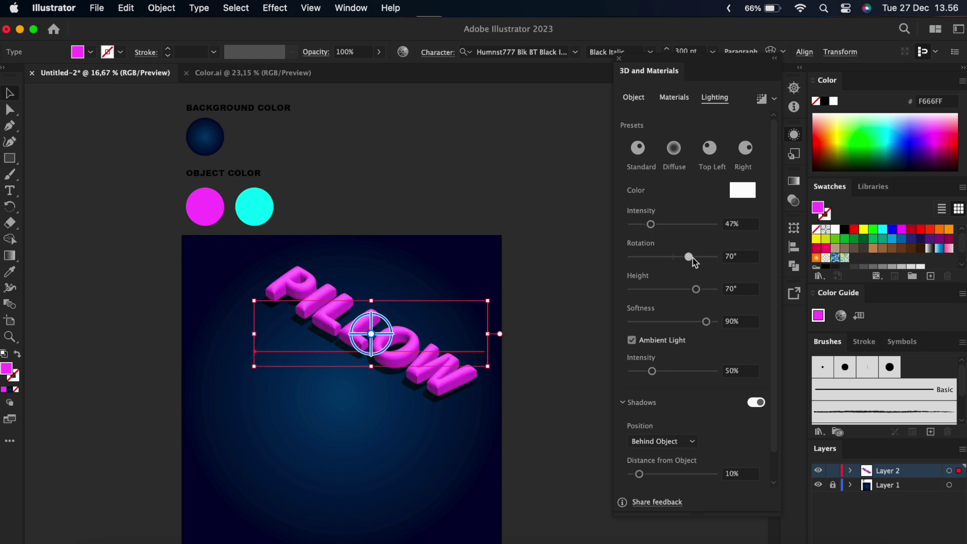
pyautogui.moveTo(693, 258); pyautogui.dragTo(695, 259)
# Step: Inspect the lit PILLOW letters up close, then close the 3D and Materials settings
pyautogui.click(588, 293)
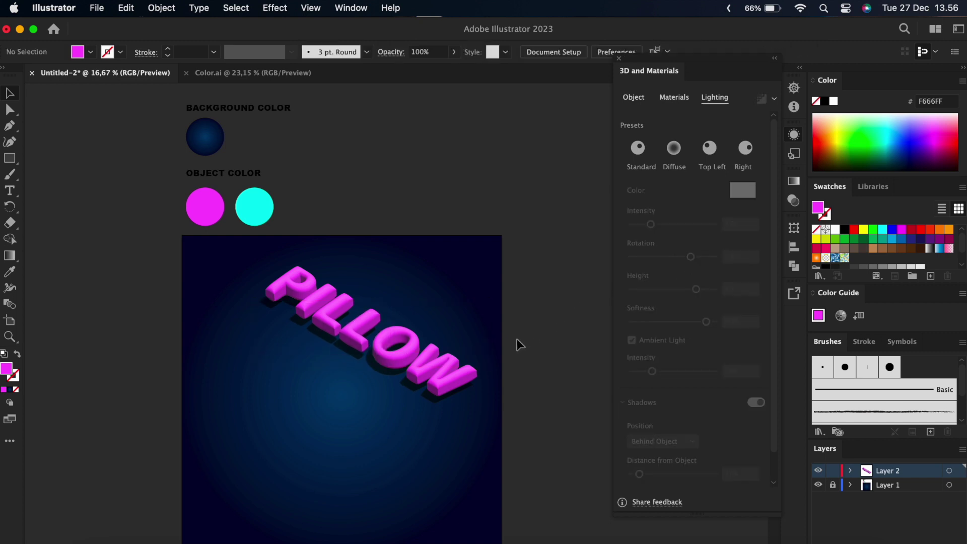
pyautogui.scroll(5, 487, 366)
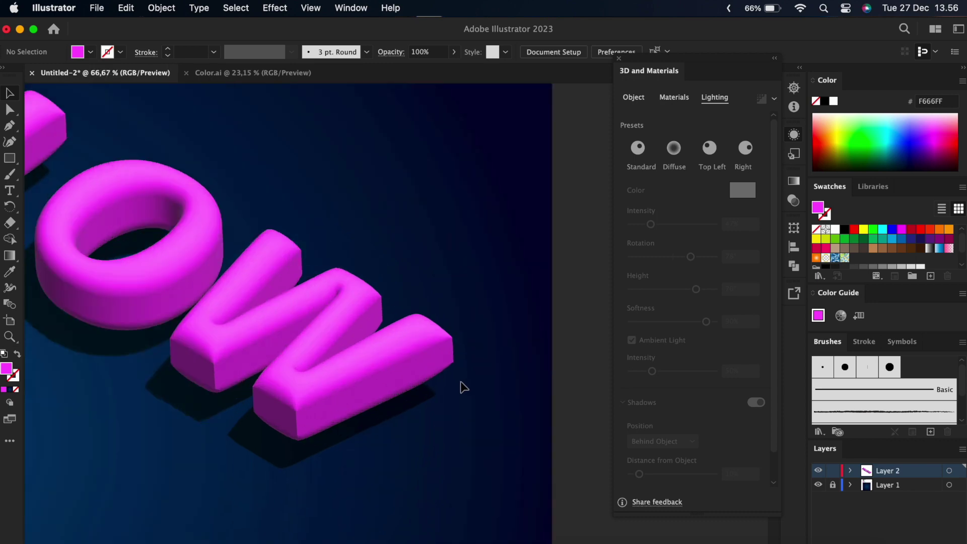
pyautogui.scroll(-5, 426, 458)
pyautogui.click(345, 346)
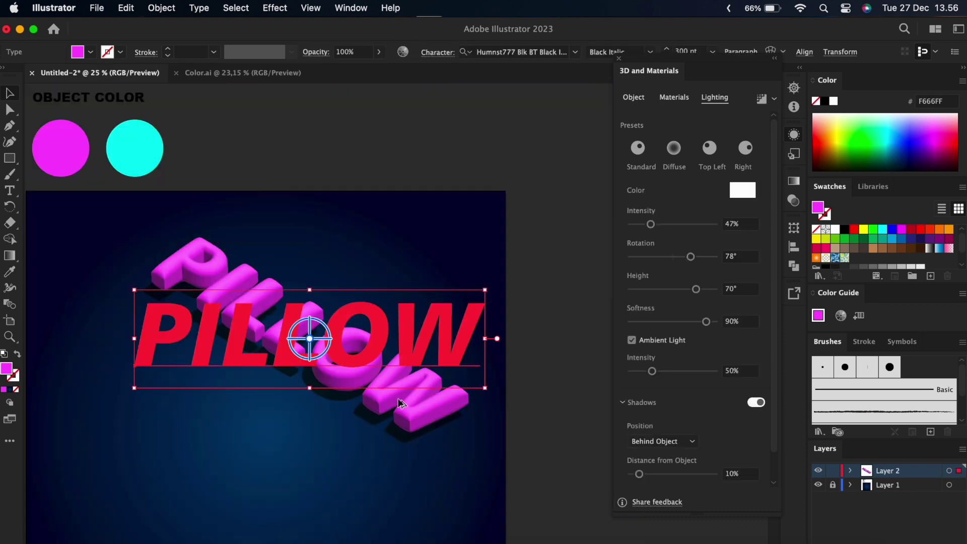
pyautogui.scroll(3, 398, 403)
pyautogui.moveTo(453, 447); pyautogui.dragTo(451, 403)
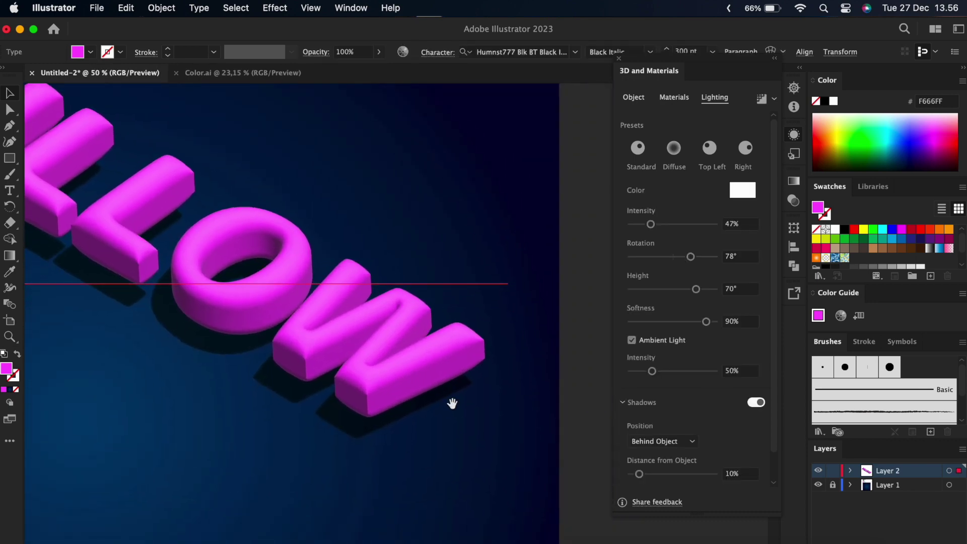
pyautogui.click(578, 462)
pyautogui.click(388, 364)
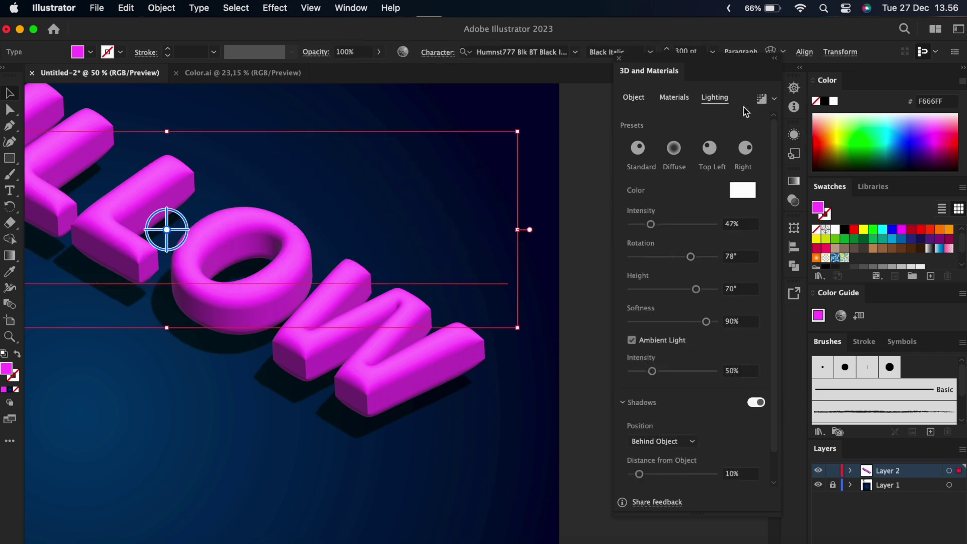
pyautogui.click(620, 59)
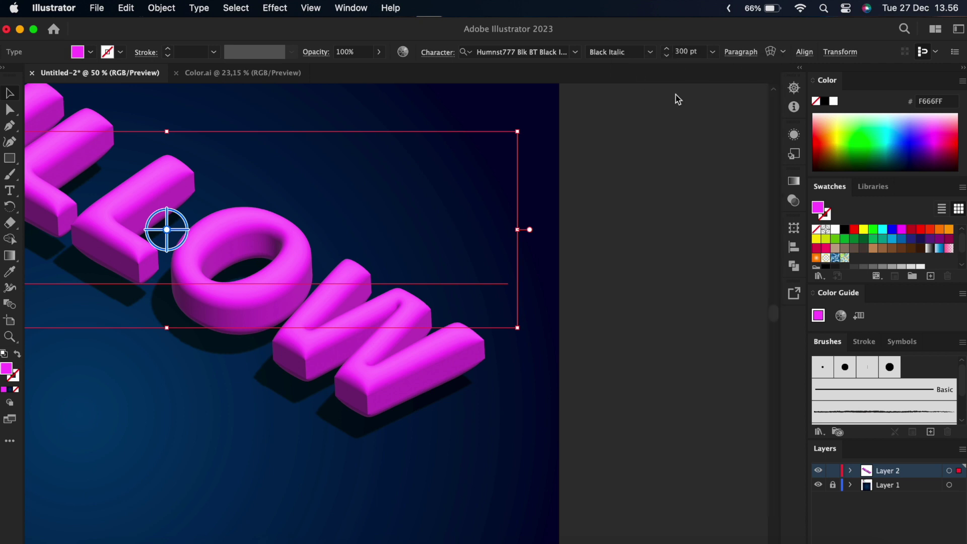
# Step: Apply a Round Corners effect with a 10,753 px radius to the 3D PILLOW text
pyautogui.click(794, 135)
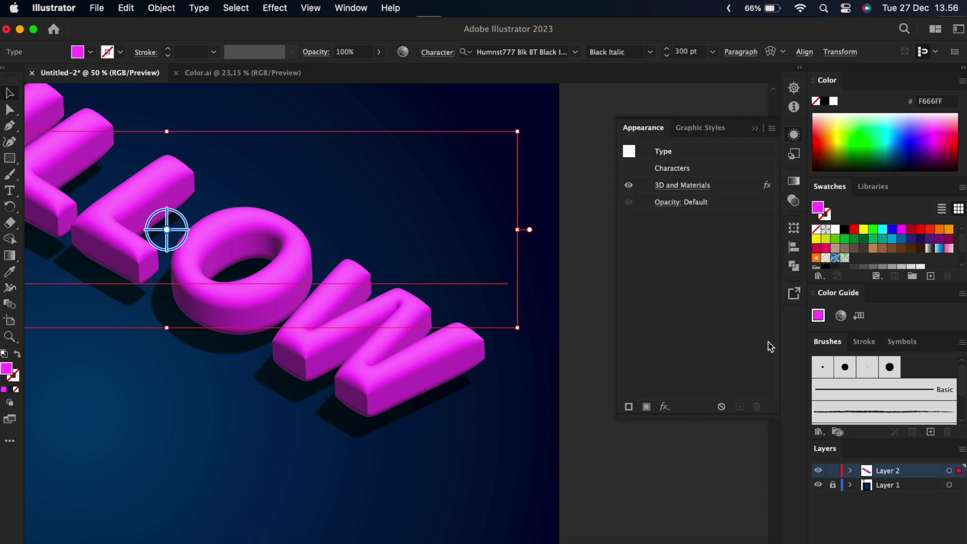
pyautogui.click(670, 409)
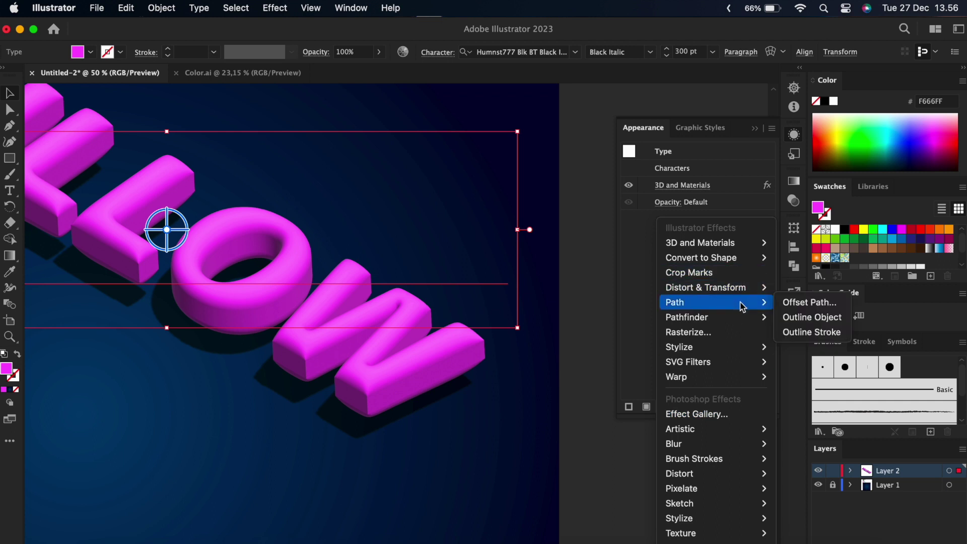
pyautogui.moveTo(679, 347)
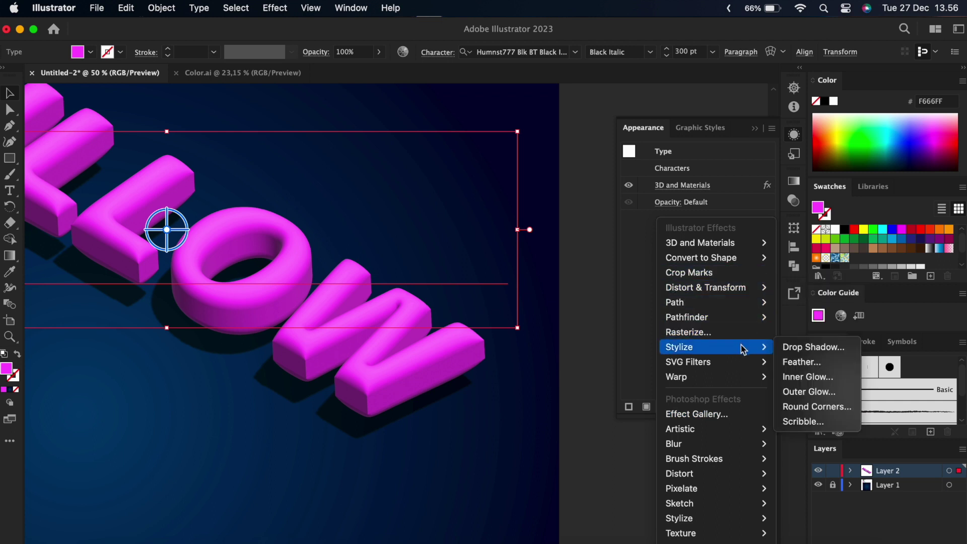
pyautogui.click(834, 413)
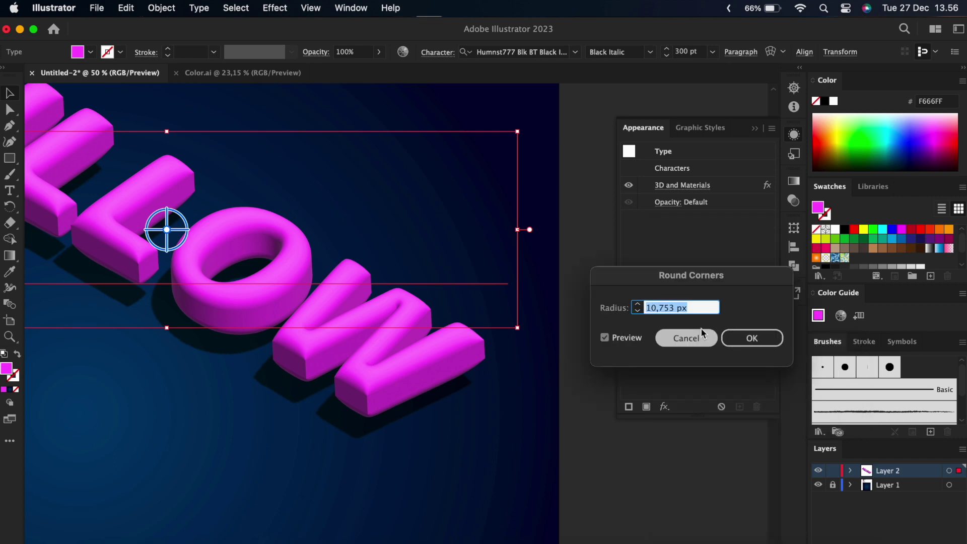
pyautogui.click(607, 339)
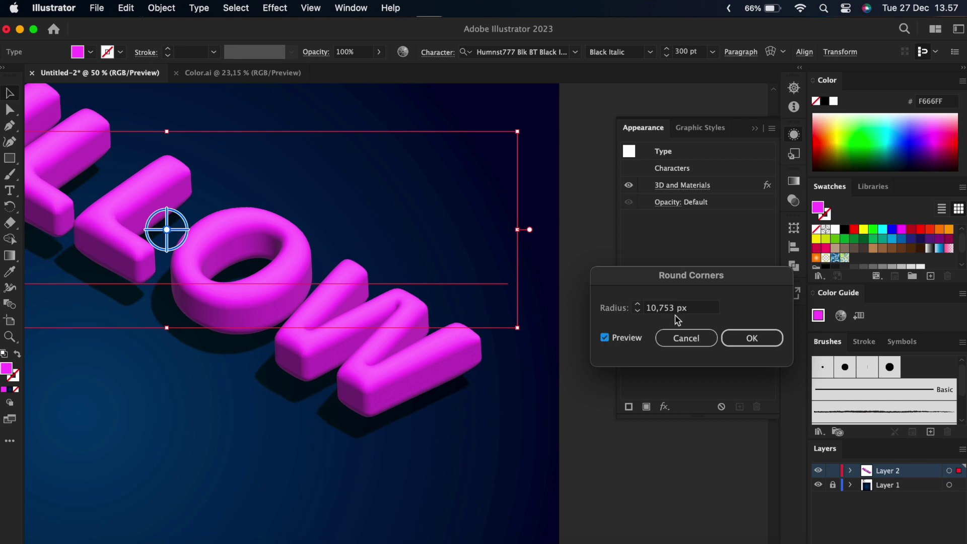
pyautogui.click(748, 338)
pyautogui.click(568, 334)
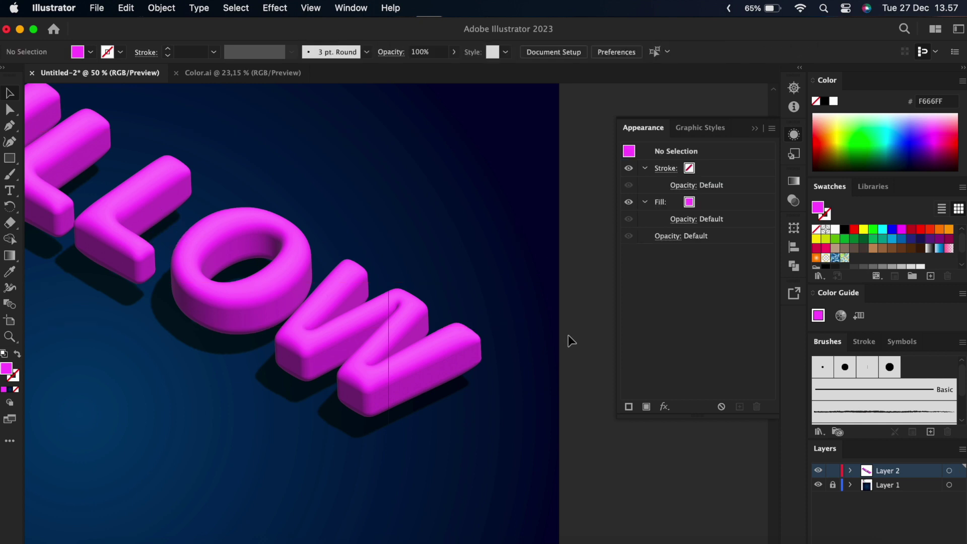
pyautogui.scroll(-2, 570, 334)
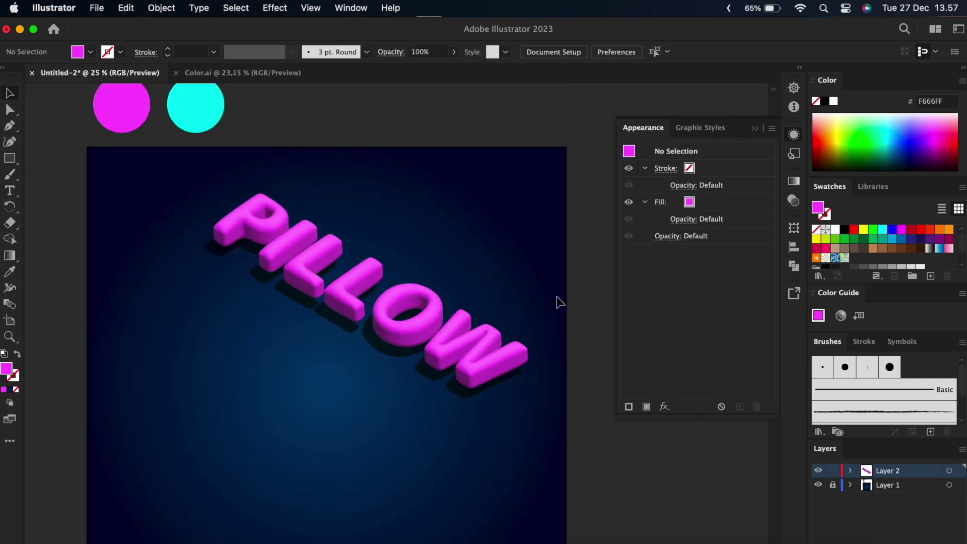
pyautogui.scroll(2, 559, 302)
pyautogui.click(539, 303)
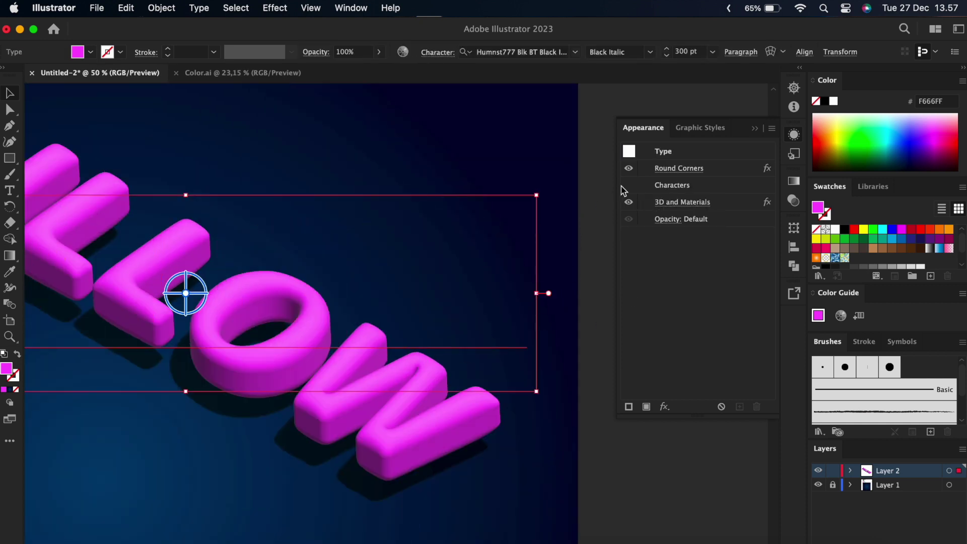
pyautogui.click(630, 169)
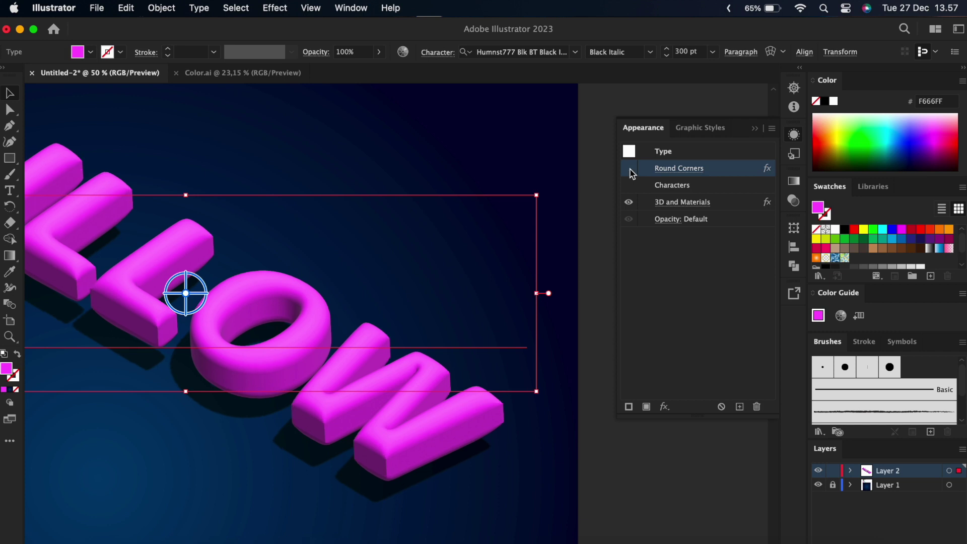
pyautogui.click(630, 170)
pyautogui.click(629, 169)
pyautogui.click(629, 169)
pyautogui.click(565, 357)
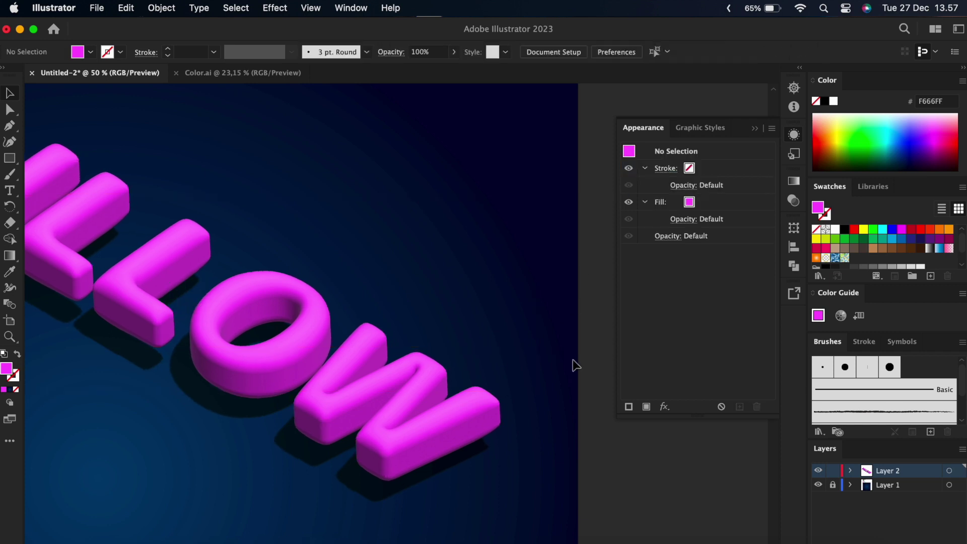
pyautogui.scroll(-2, 571, 360)
pyautogui.moveTo(573, 358)
pyautogui.mouseDown()
pyautogui.moveTo(577, 313)
pyautogui.moveTo(553, 345)
pyautogui.moveTo(547, 337)
pyautogui.mouseUp()
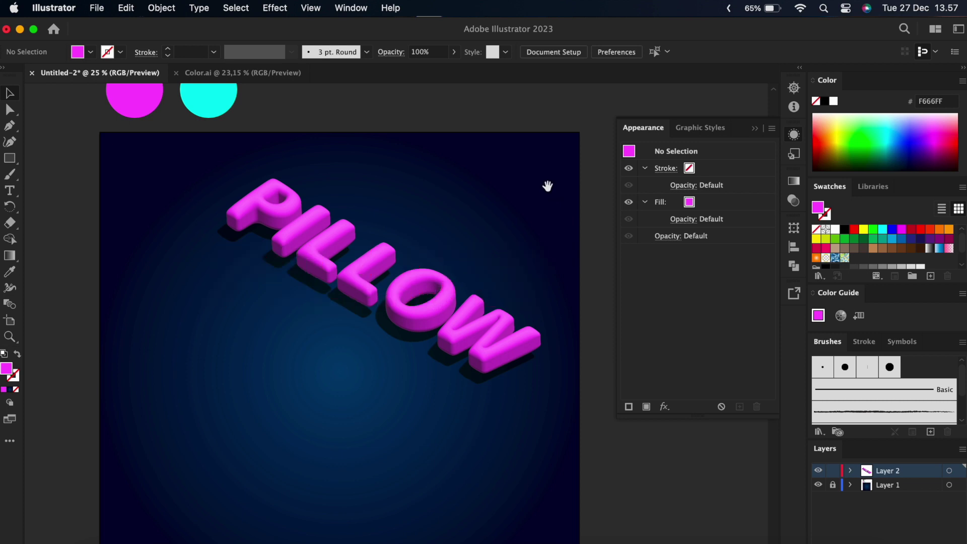
pyautogui.moveTo(546, 186)
pyautogui.mouseDown()
pyautogui.moveTo(486, 272)
pyautogui.moveTo(492, 281)
pyautogui.mouseUp()
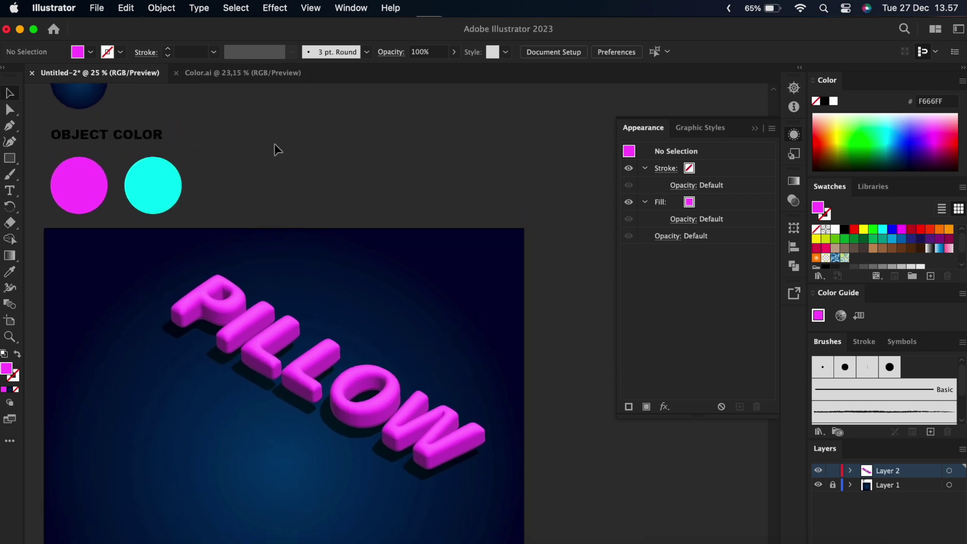
# Step: Type the word TALK in a new text object above the artboard
pyautogui.press('t')
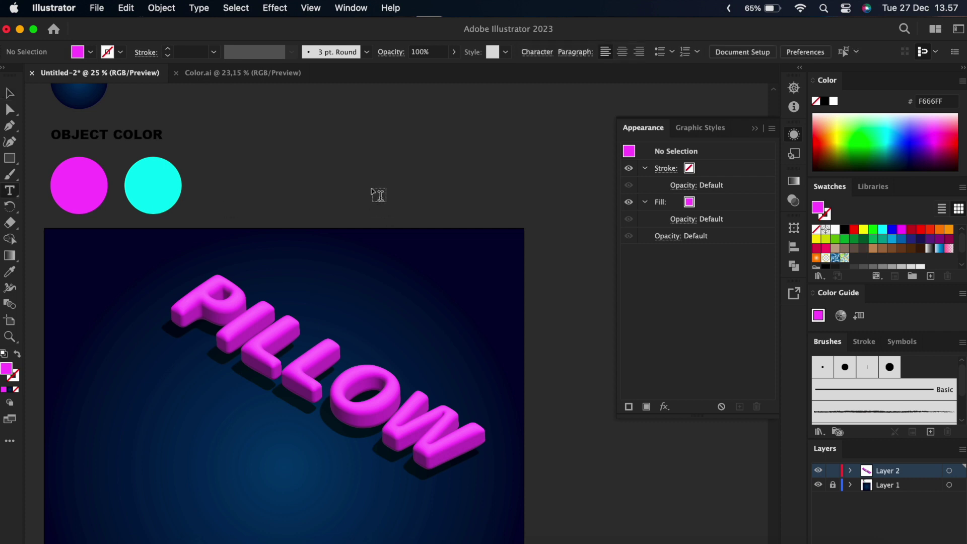
pyautogui.click(374, 191)
pyautogui.write('TA')
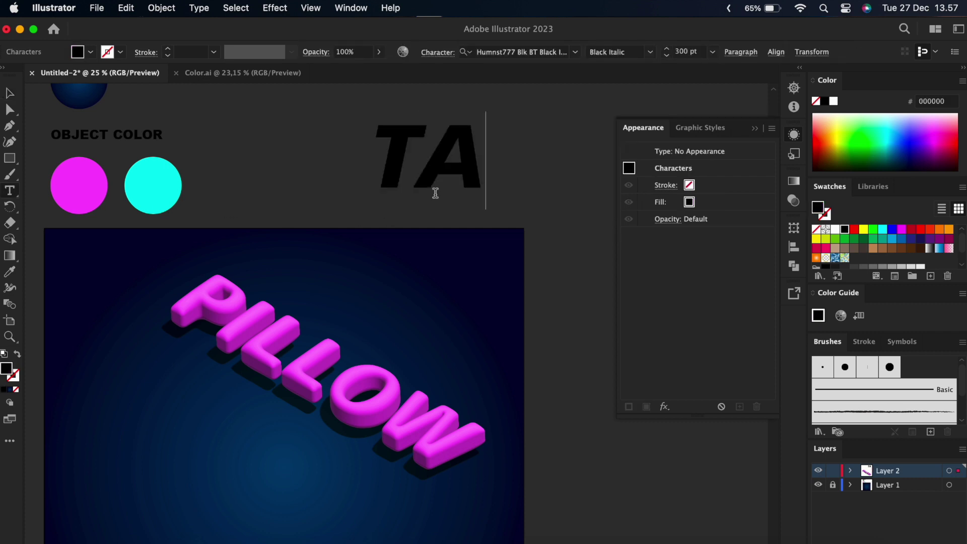
pyautogui.write('LK')
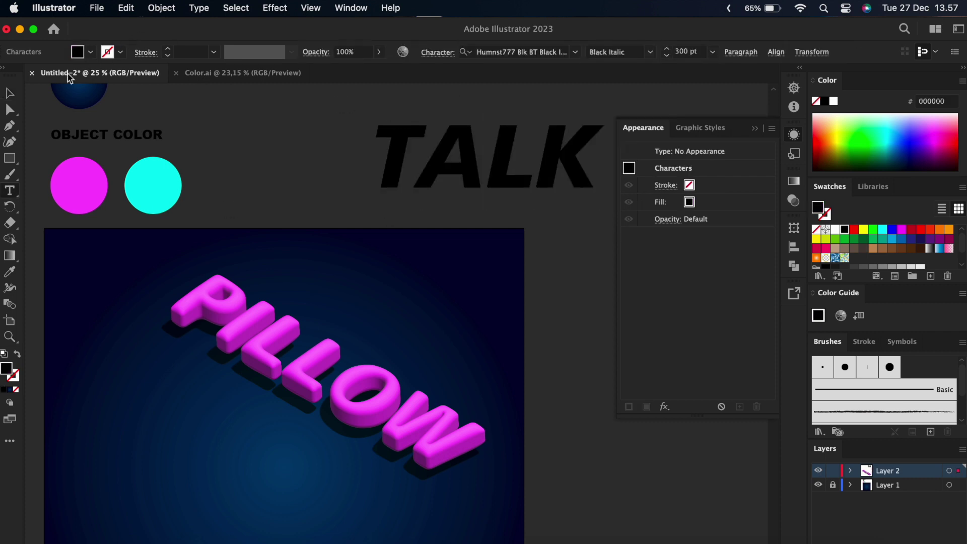
pyautogui.click(10, 93)
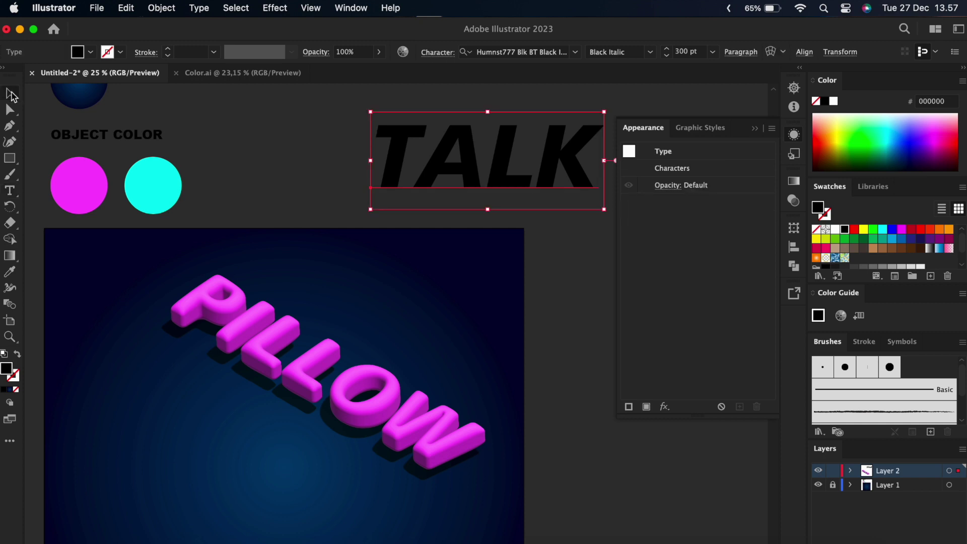
# Step: Fill TALK with the cyan circle's colour and bring up the effects list
pyautogui.click(9, 276)
pyautogui.click(151, 190)
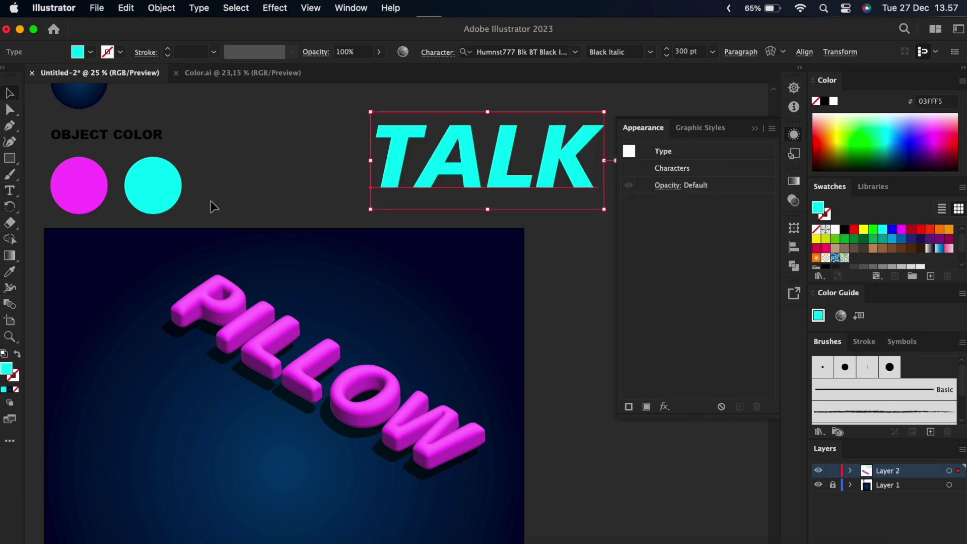
pyautogui.click(665, 406)
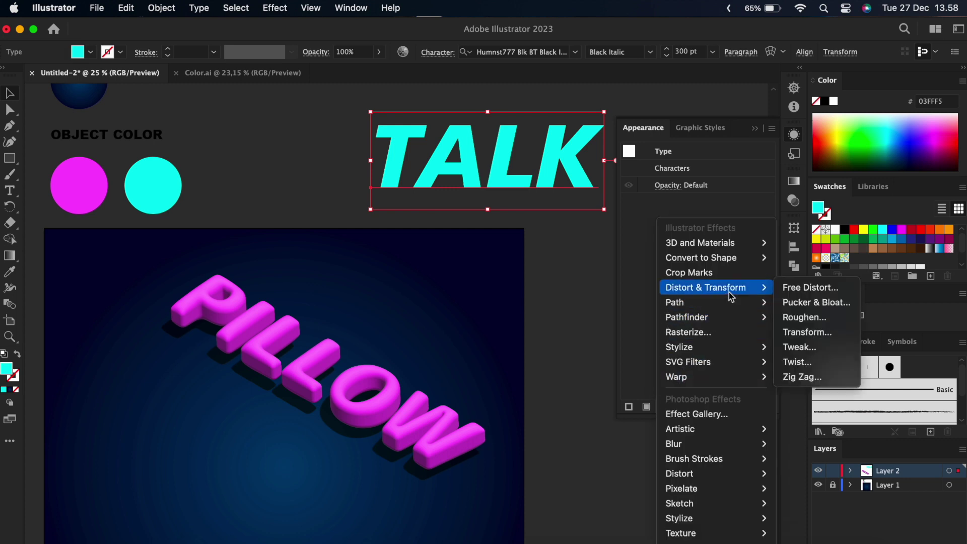
pyautogui.moveTo(700, 243)
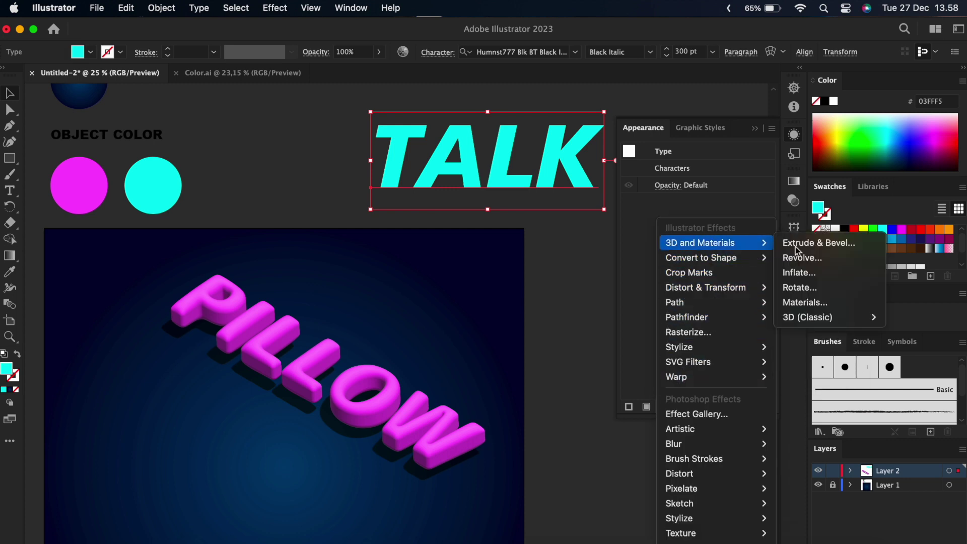
# Step: Apply Extrude & Bevel to TALK with 64 px depth and X 31°, Y 23°, Z 30° rotation
pyautogui.click(805, 247)
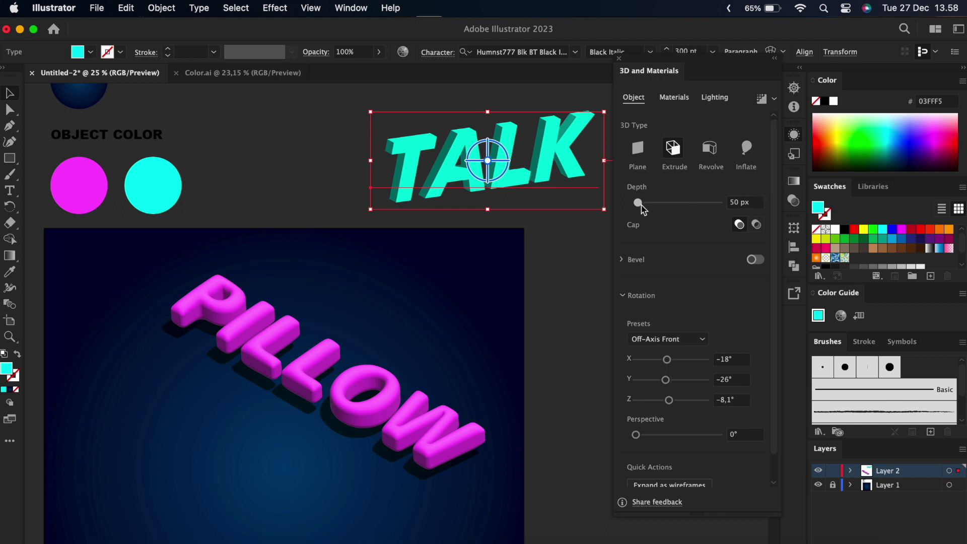
pyautogui.moveTo(639, 203); pyautogui.dragTo(642, 207)
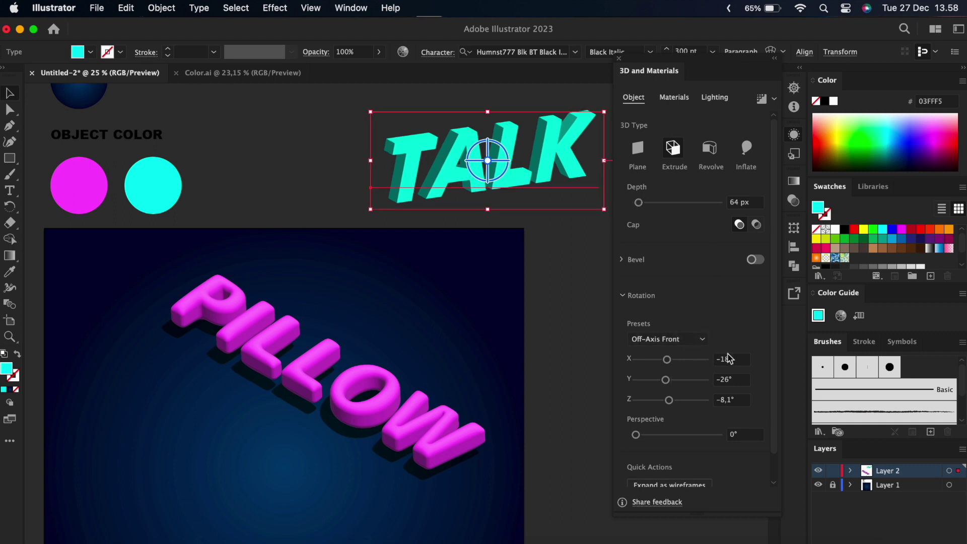
pyautogui.click(735, 360)
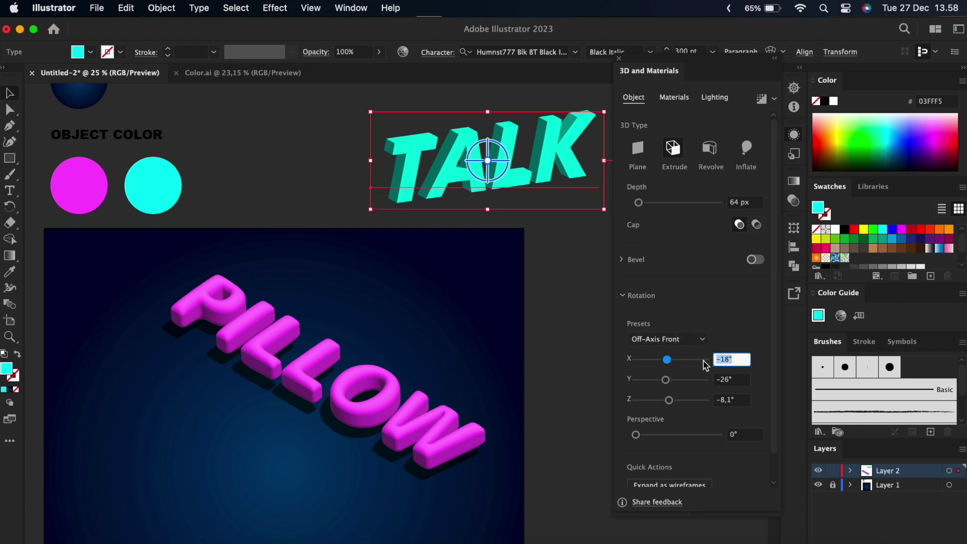
pyautogui.write('31')
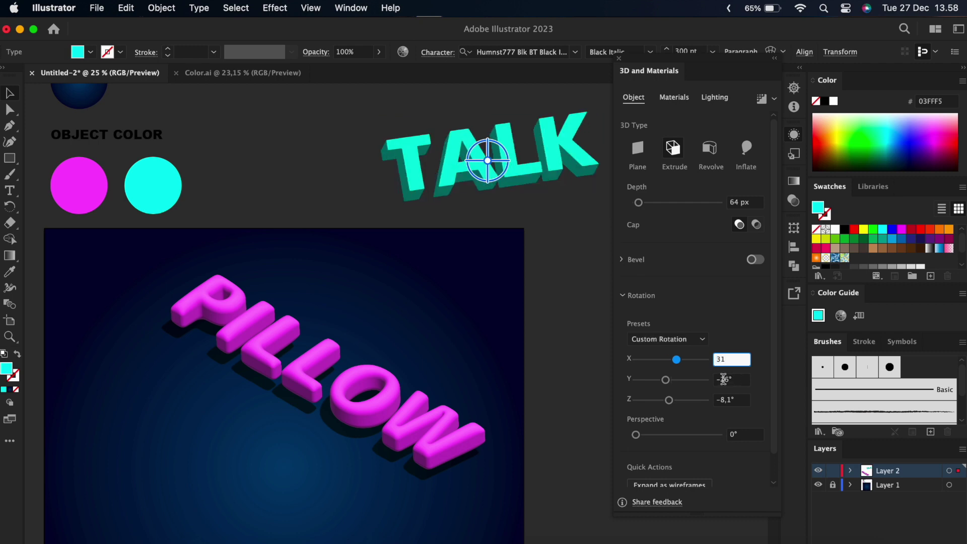
pyautogui.click(724, 379)
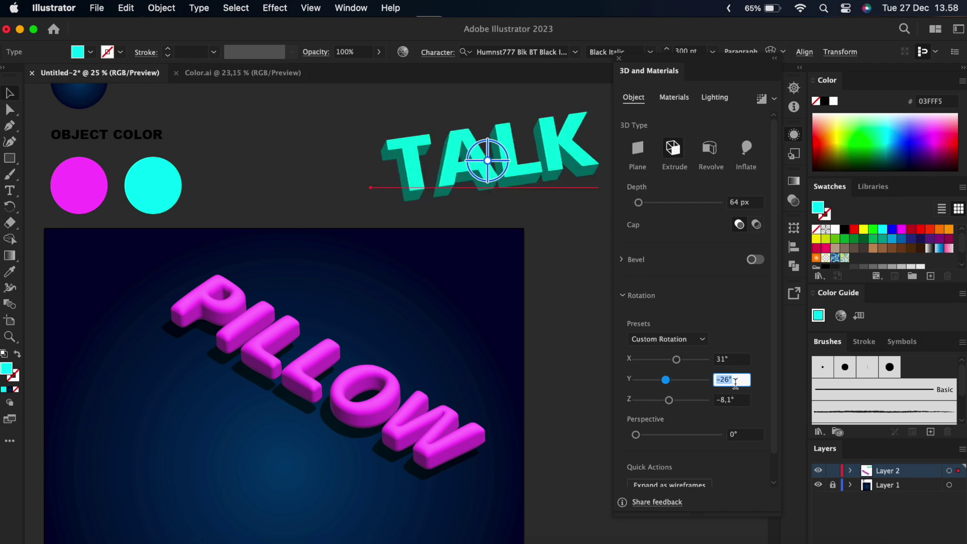
pyautogui.write('23')
pyautogui.click(740, 400)
pyautogui.write('30')
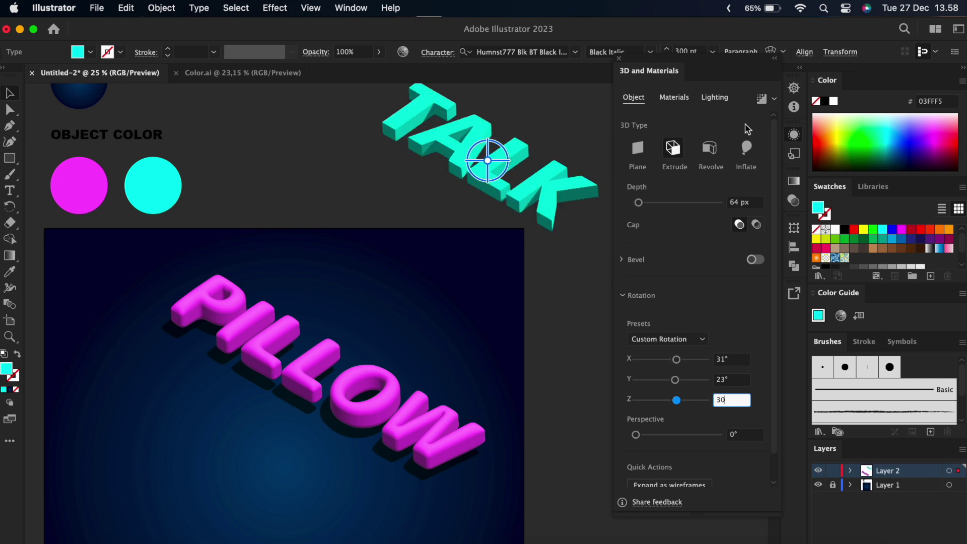
pyautogui.click(721, 100)
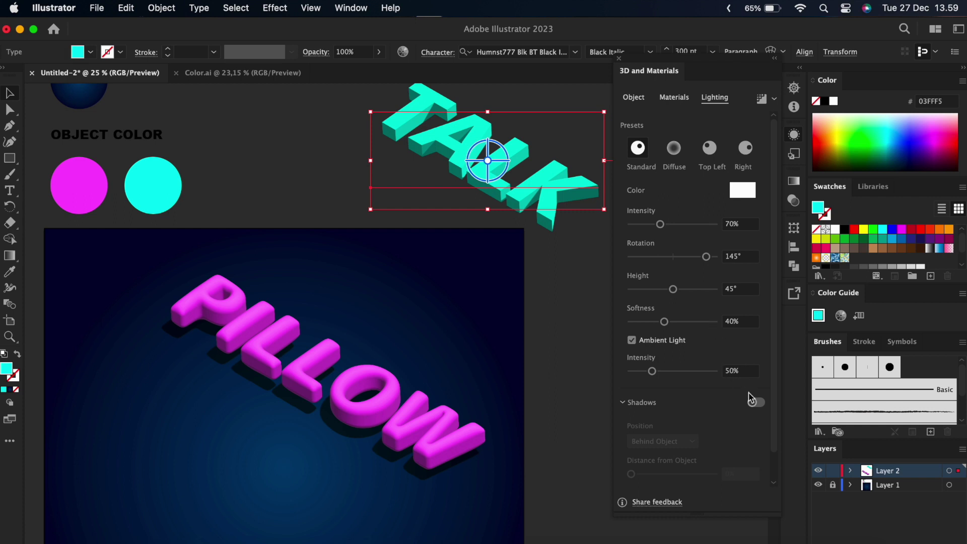
# Step: Enable TALK's shadows with 43% ambient intensity, 37% softness and 33% shadow bounds
pyautogui.click(757, 404)
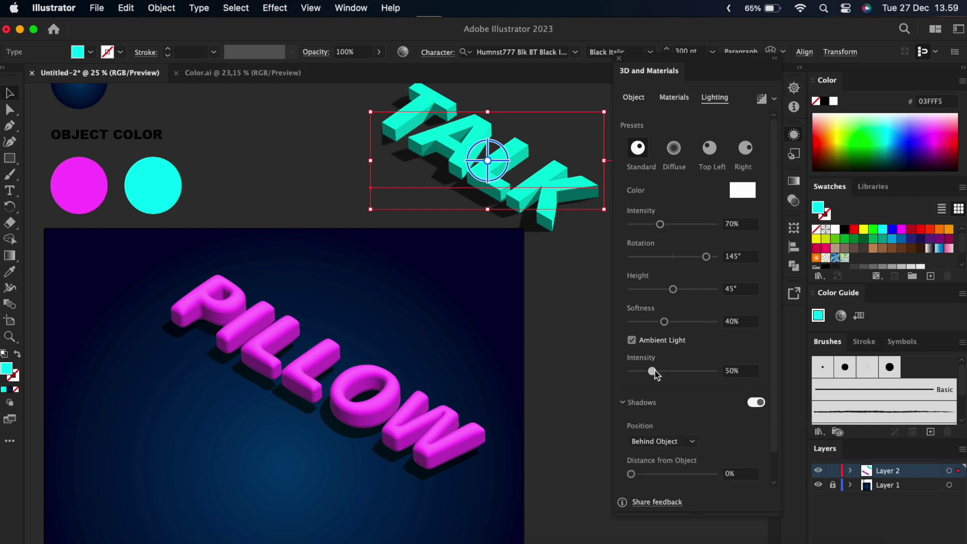
pyautogui.moveTo(653, 372); pyautogui.dragTo(650, 372)
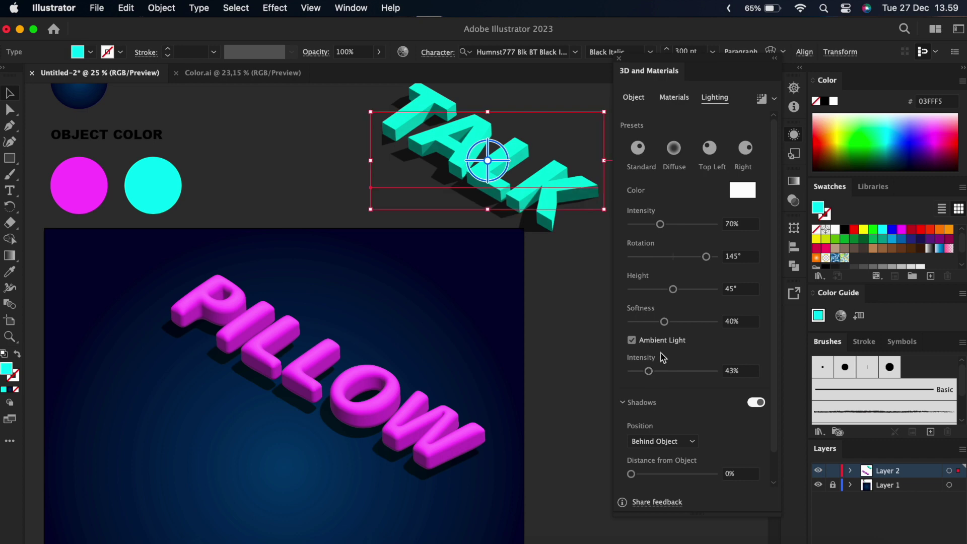
pyautogui.moveTo(665, 322); pyautogui.dragTo(662, 322)
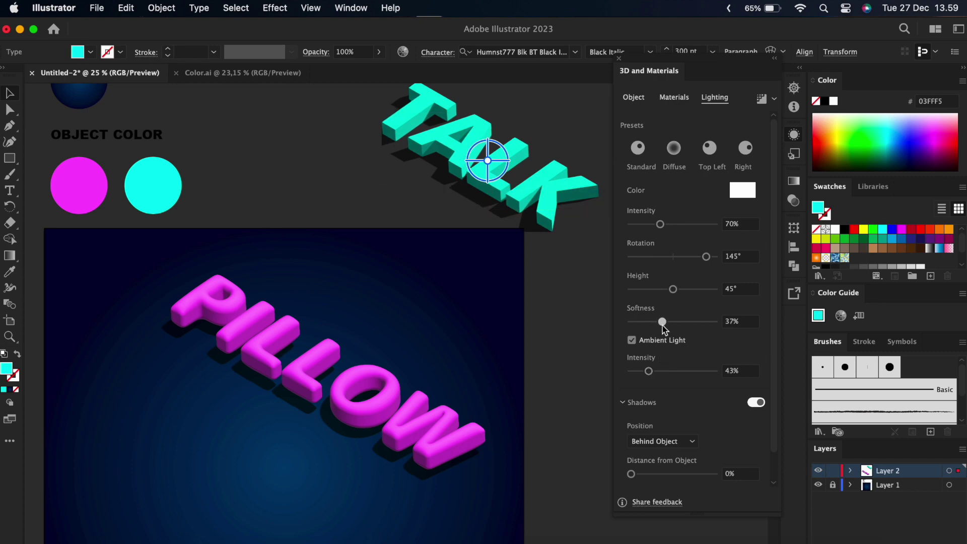
pyautogui.scroll(-2, 705, 434)
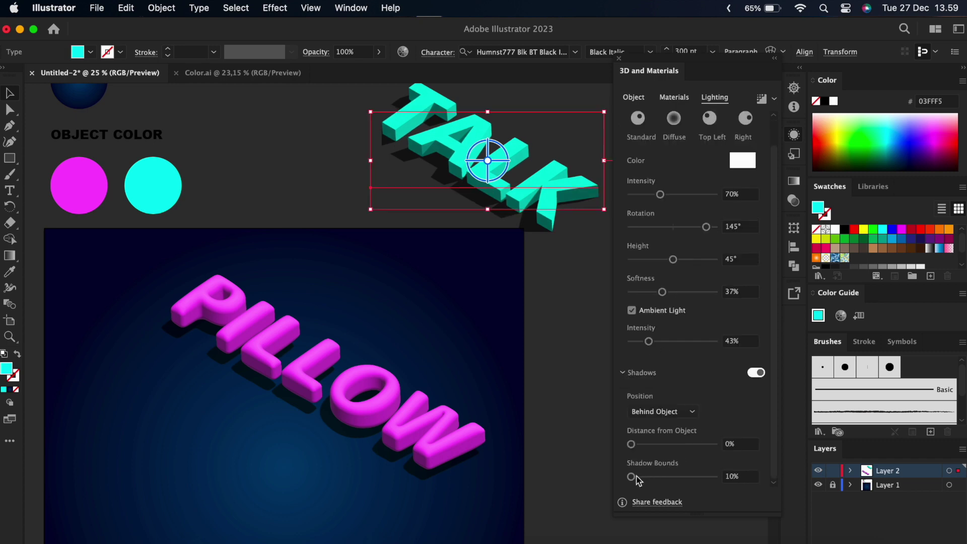
pyautogui.moveTo(634, 481); pyautogui.dragTo(636, 480)
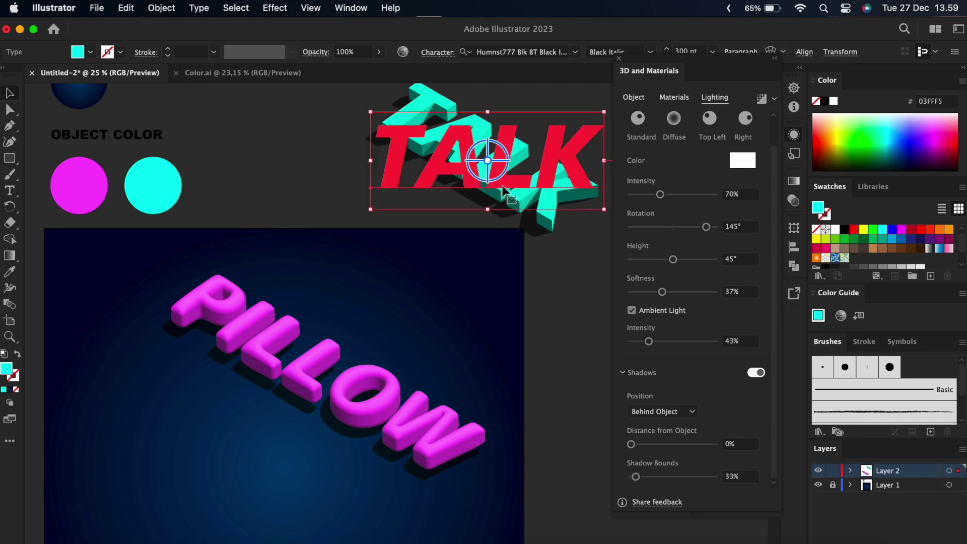
# Step: Place TALK on the dark blue square just below PILLOW and enlarge it to span beneath
pyautogui.moveTo(507, 194)
pyautogui.mouseDown()
pyautogui.moveTo(428, 377)
pyautogui.moveTo(267, 524)
pyautogui.mouseUp()
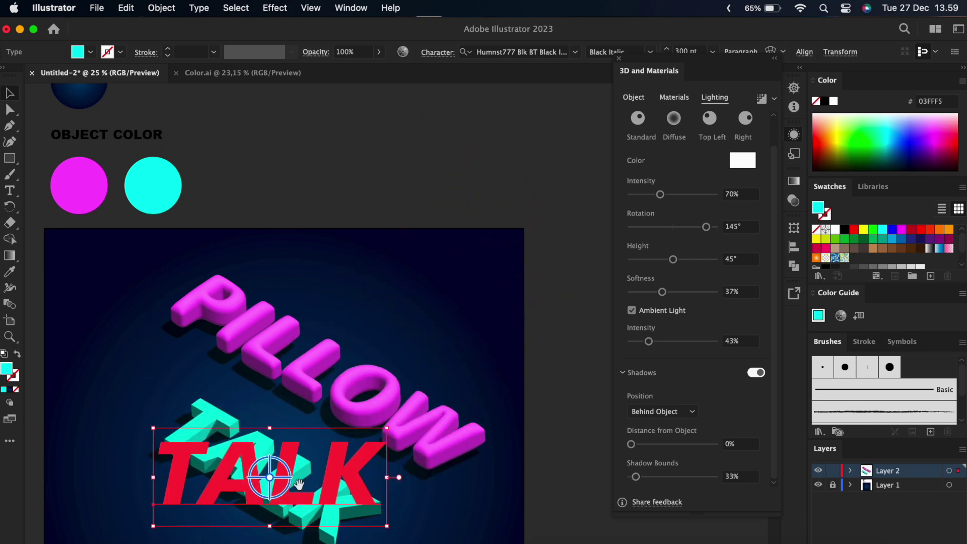
pyautogui.press('super+equal')
pyautogui.scroll(-3, 383, 369)
pyautogui.moveTo(383, 369); pyautogui.dragTo(319, 283)
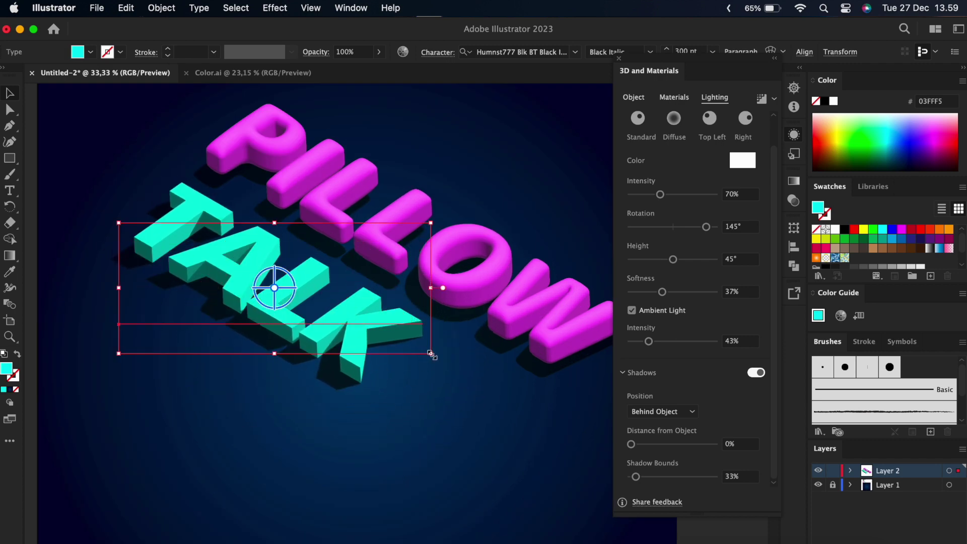
pyautogui.moveTo(431, 354); pyautogui.dragTo(554, 439)
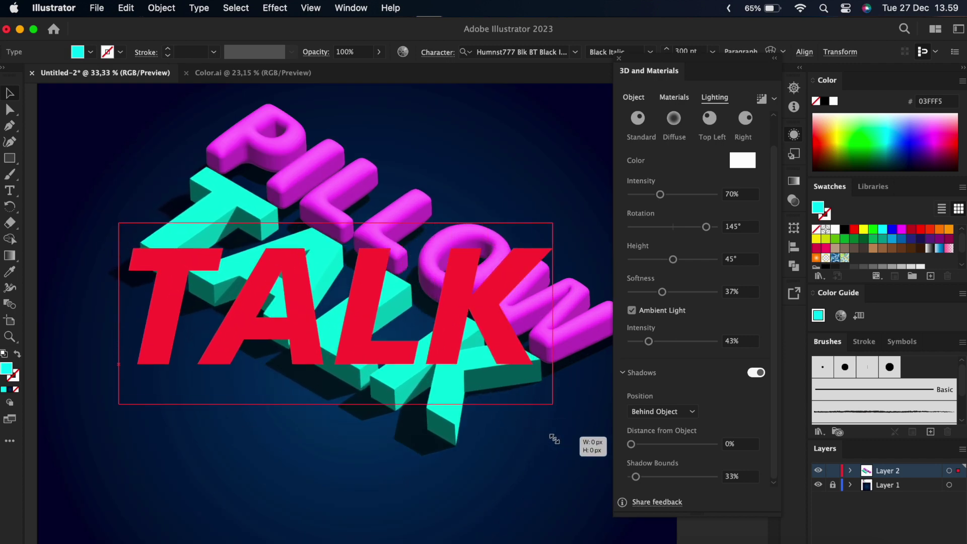
pyautogui.press('cmd+minus')
# Step: Move PILLOW and TALK lower together on the square, then deselect and close the 3D panel
pyautogui.keyDown('shift'); pyautogui.click(323, 204); pyautogui.keyUp('shift')
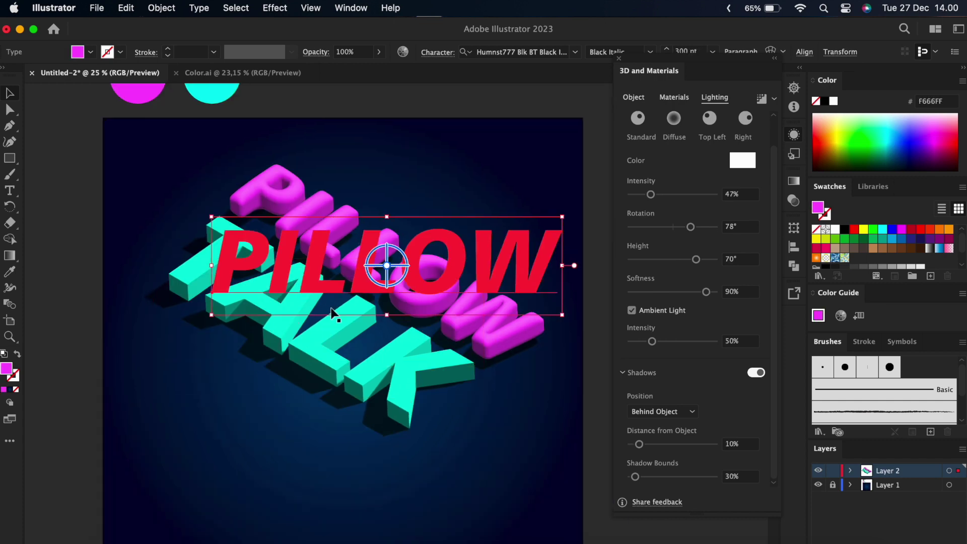
pyautogui.moveTo(332, 365); pyautogui.dragTo(35, 341)
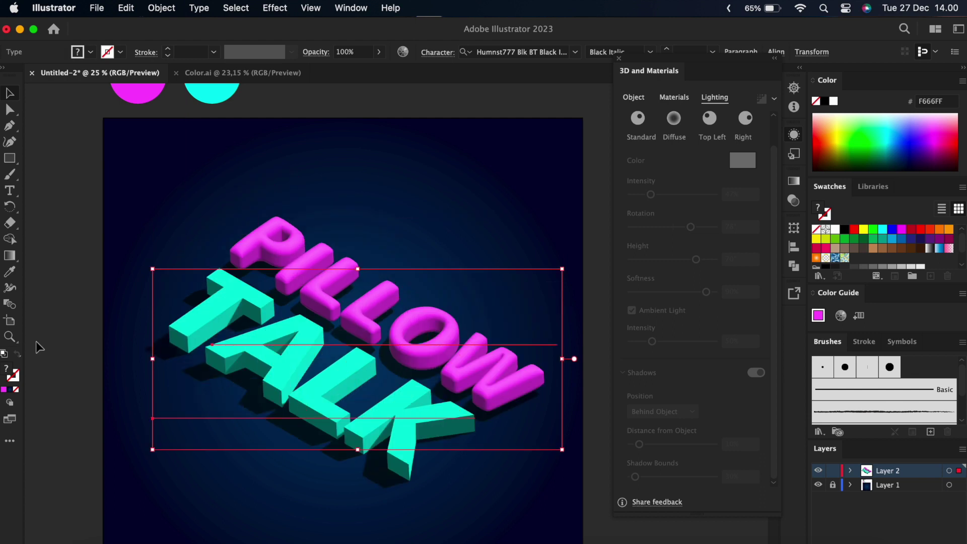
pyautogui.click(193, 232)
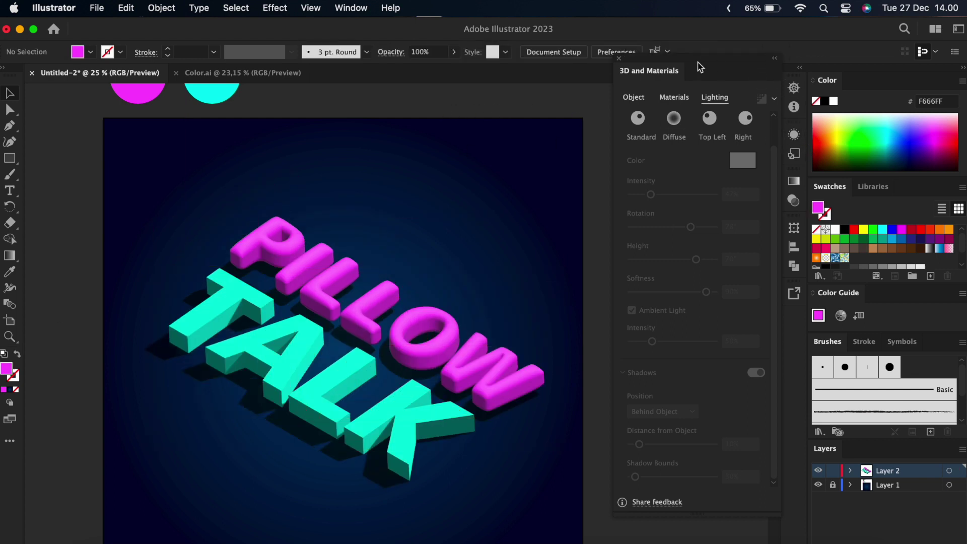
pyautogui.click(619, 59)
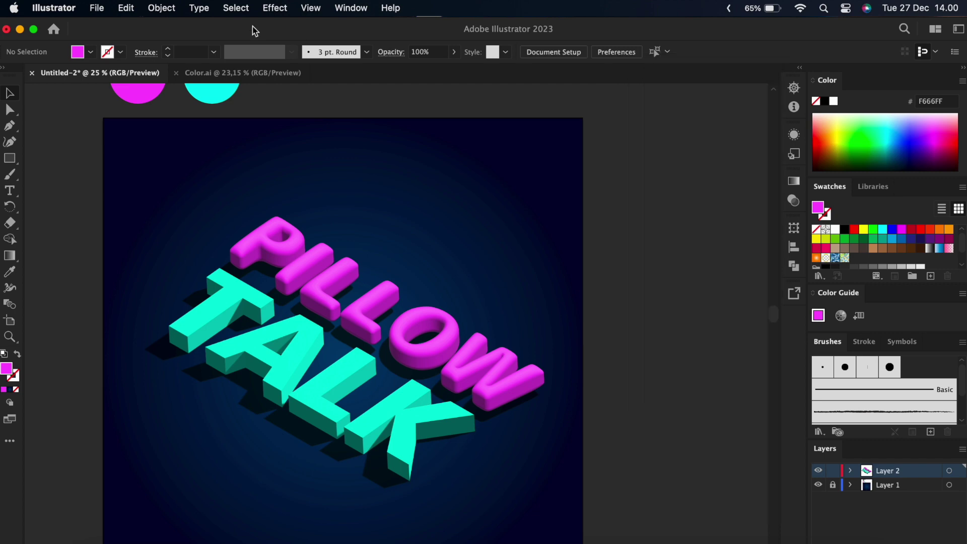
pyautogui.click(310, 8)
pyautogui.click(322, 194)
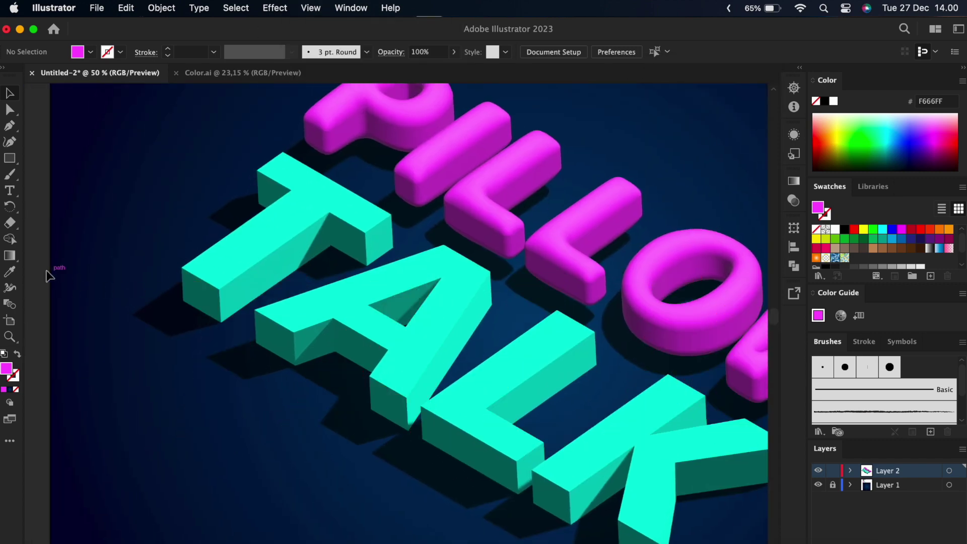
pyautogui.hotkey('ctrl', '0')
pyautogui.press('f')
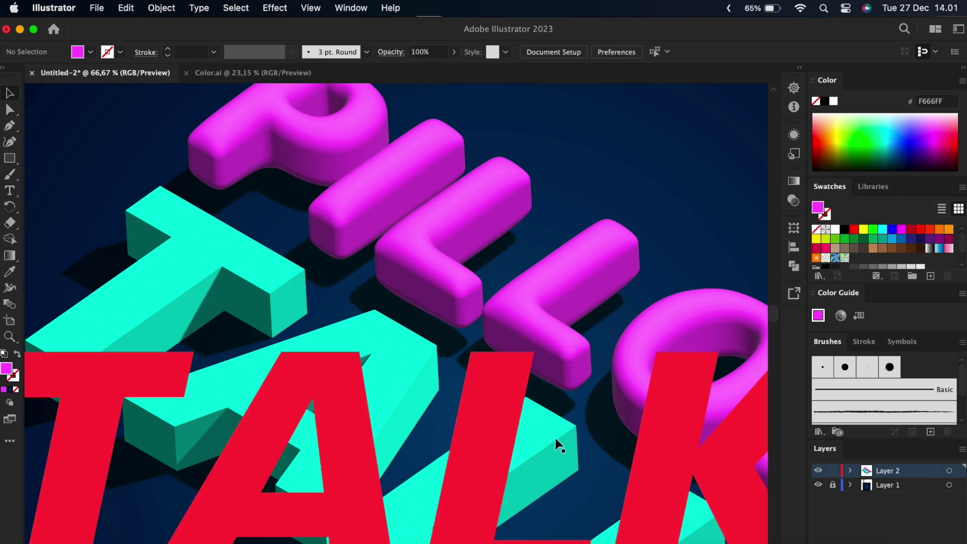
pyautogui.press('super+minus')
pyautogui.press('super+minus')
pyautogui.moveTo(436, 305); pyautogui.dragTo(527, 367)
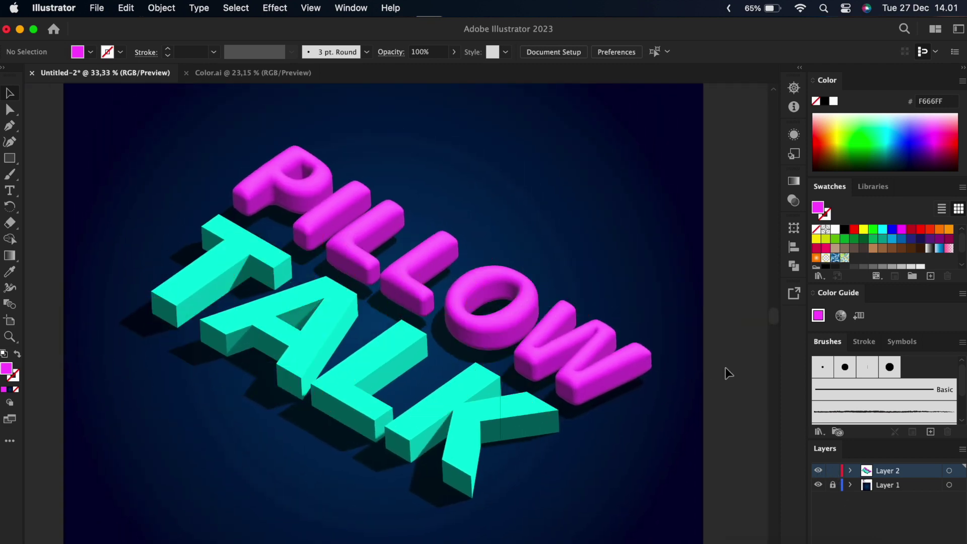
pyautogui.moveTo(725, 367); pyautogui.dragTo(710, 398)
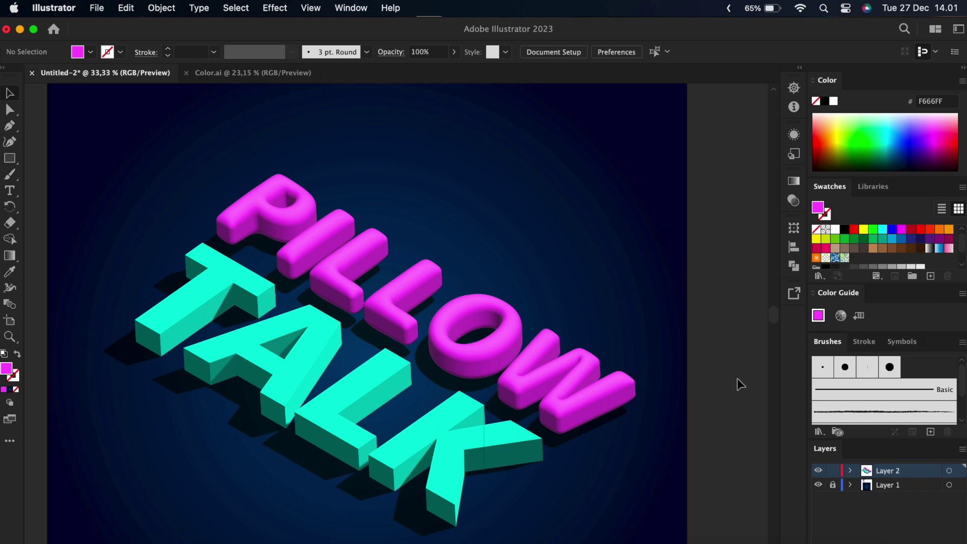
# Step: Select the cyan TALK text, briefly enter and exit text editing, then deselect
pyautogui.click(433, 321)
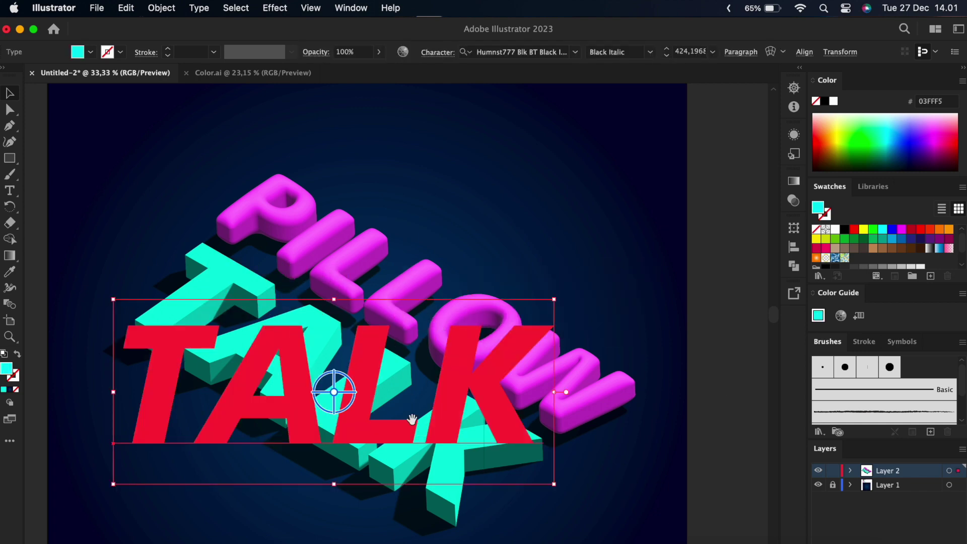
pyautogui.moveTo(412, 420); pyautogui.dragTo(455, 350)
pyautogui.doubleClick(413, 349)
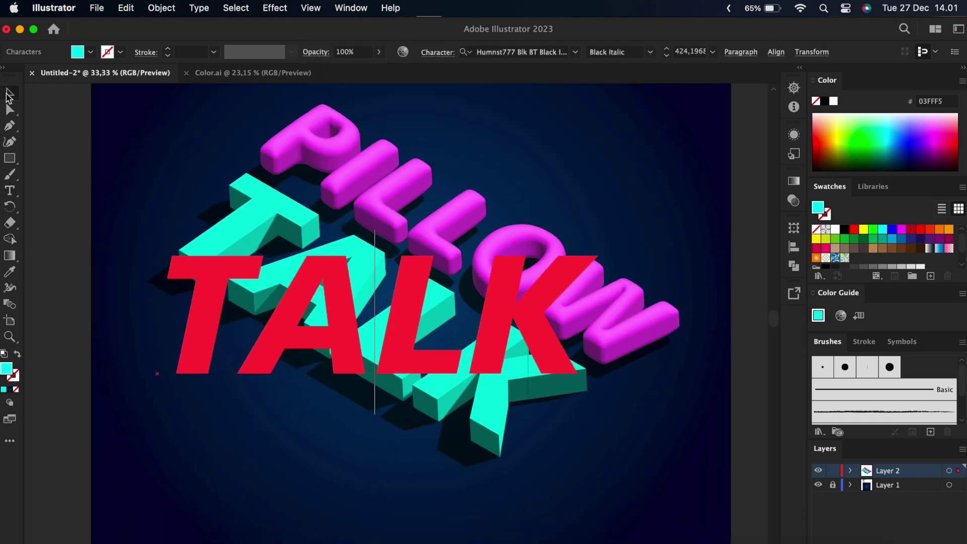
pyautogui.click(9, 94)
pyautogui.click(83, 353)
pyautogui.scroll(2, 403, 418)
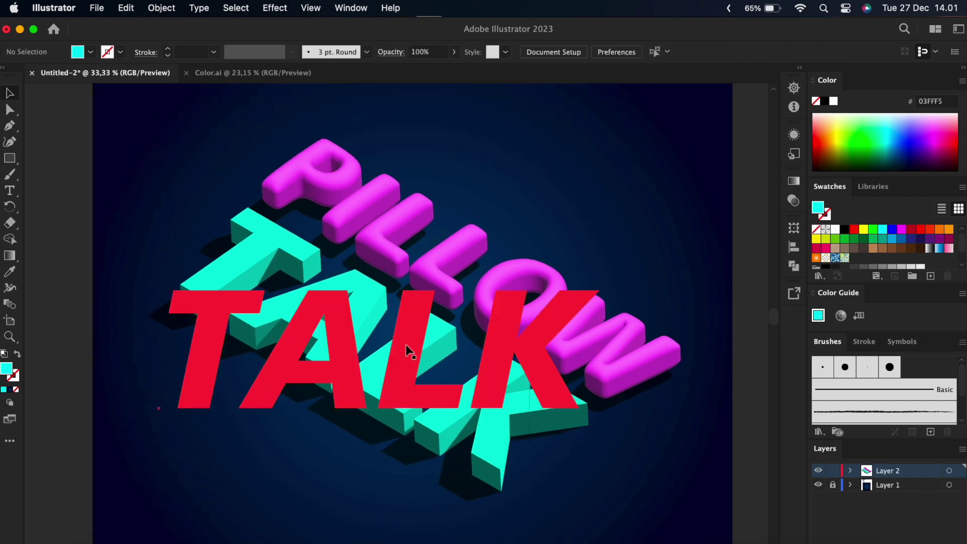
# Step: Retype the cyan extruded TALK text as PILLOW
pyautogui.doubleClick(392, 346)
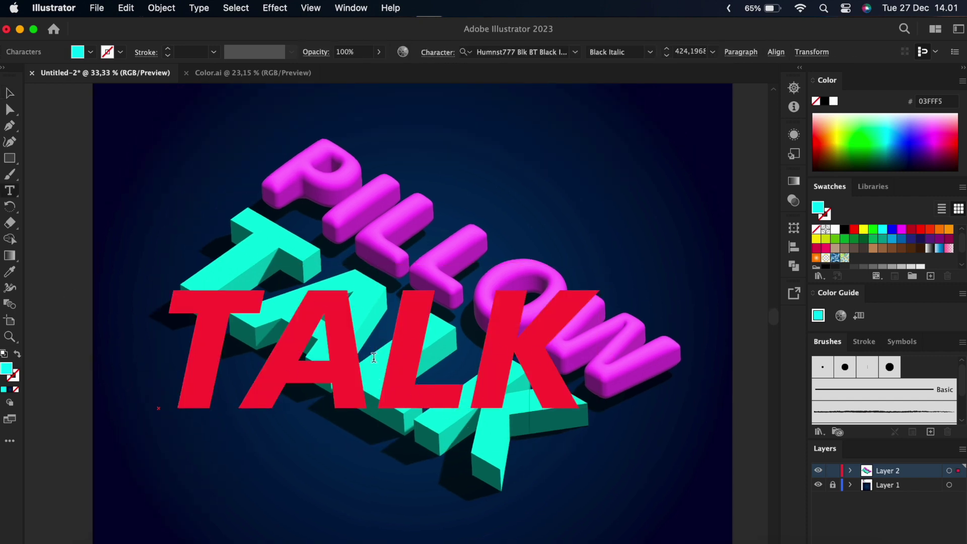
pyautogui.tripleClick(374, 357)
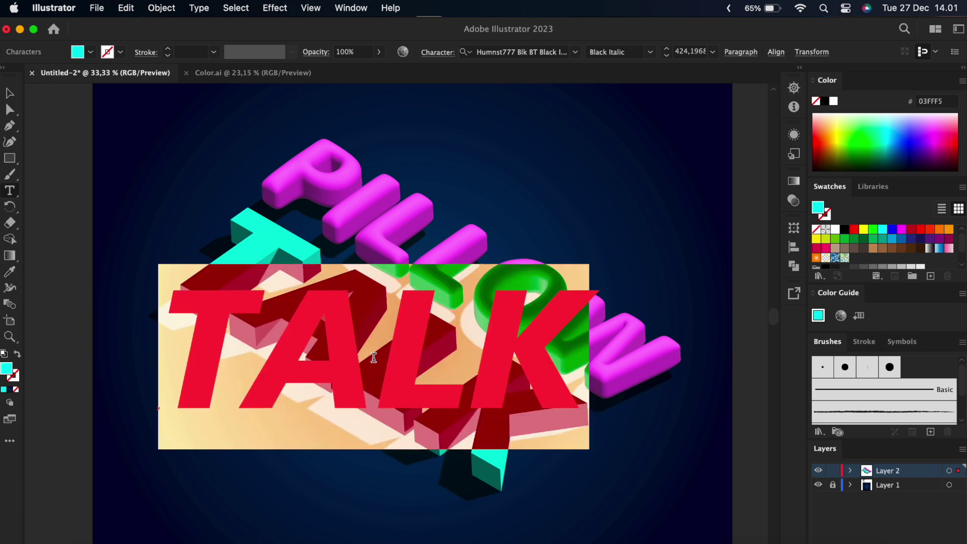
pyautogui.write('POL')
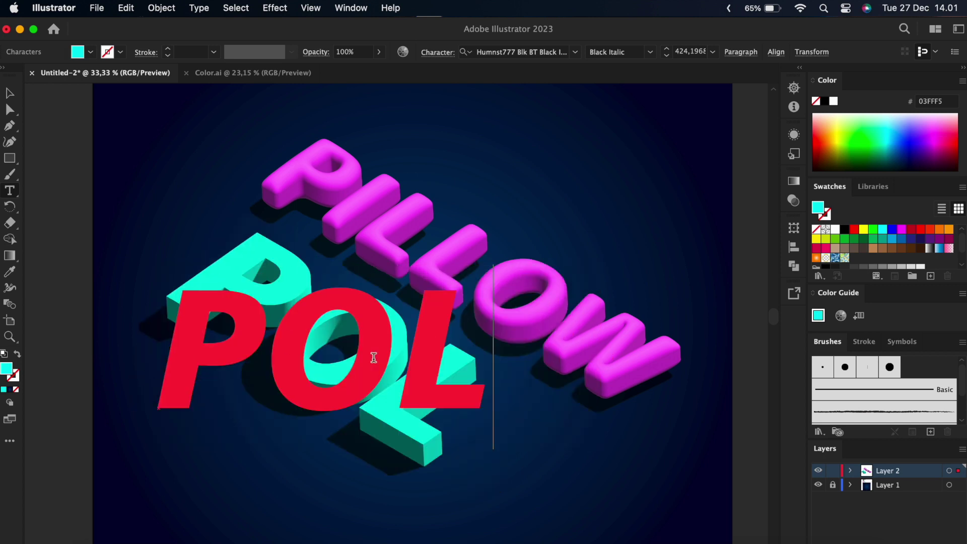
pyautogui.write('O')
pyautogui.press('BackSpace')
pyautogui.press('BackSpace')
pyautogui.press('BackSpace')
pyautogui.write('I')
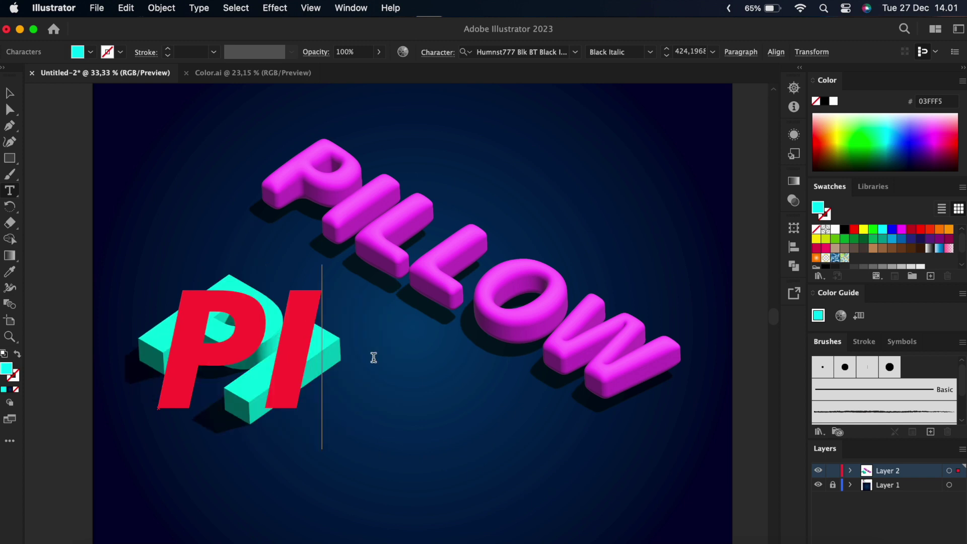
pyautogui.write('LLO')
pyautogui.press('super+z')
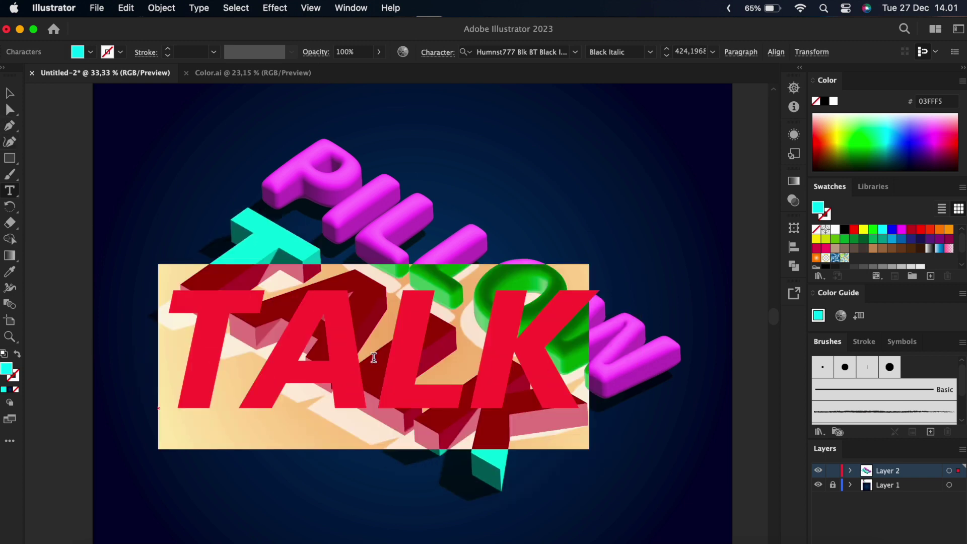
pyautogui.press('super+shift+z')
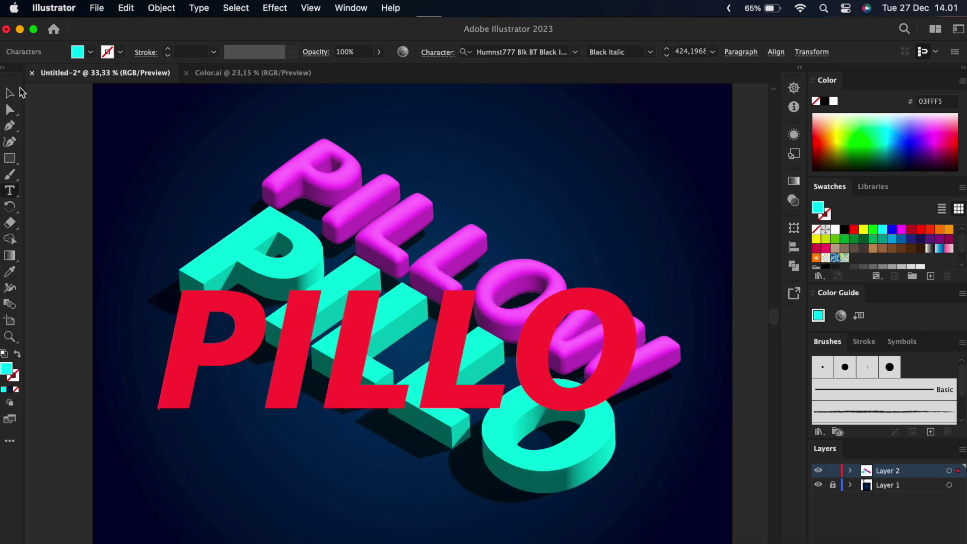
pyautogui.write('W')
pyautogui.press('Escape')
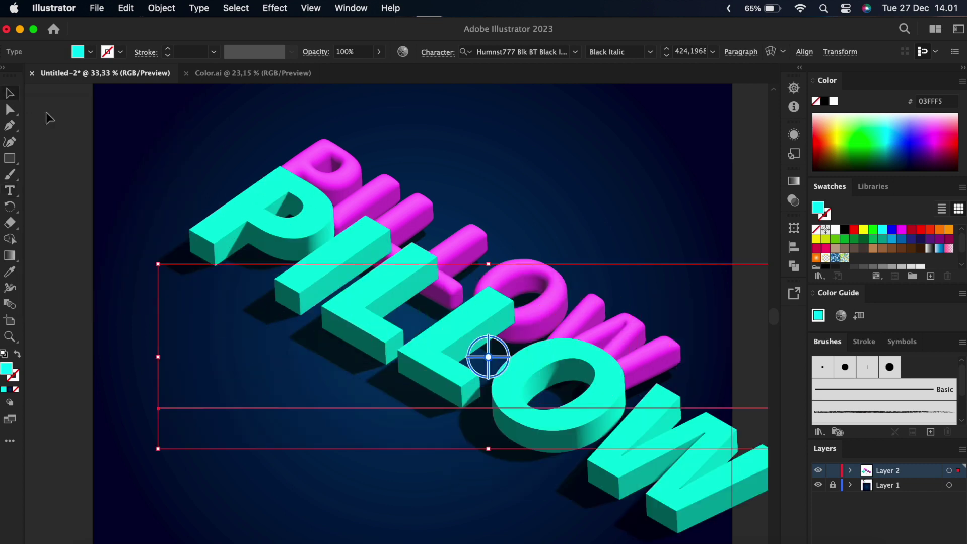
# Step: Shrink cyan PILLOW to about 252 pt, move it up-right, and move magenta PILLOW down-left
pyautogui.hscroll(5, 667, 324)
pyautogui.moveTo(671, 243); pyautogui.dragTo(550, 317)
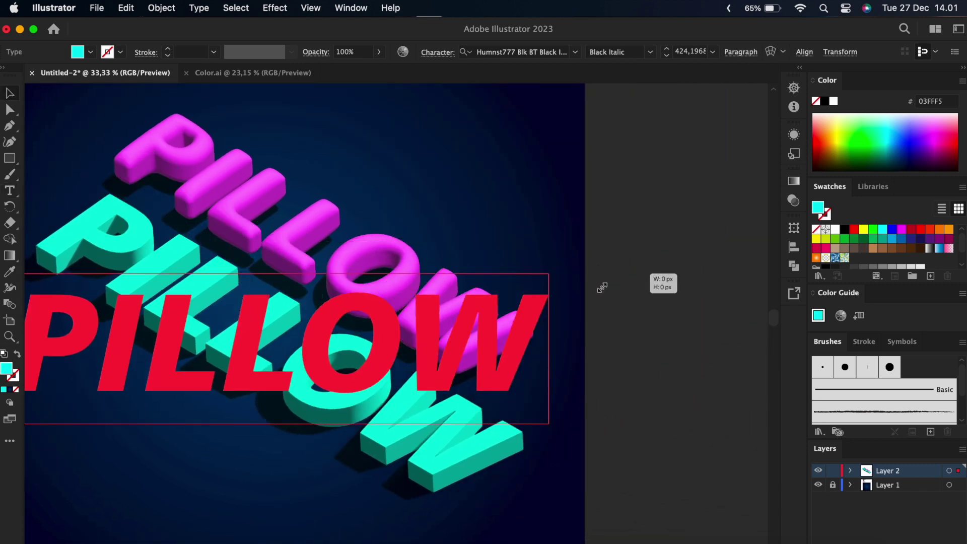
pyautogui.scroll(2, 326, 371)
pyautogui.hscroll(-2, 325, 372)
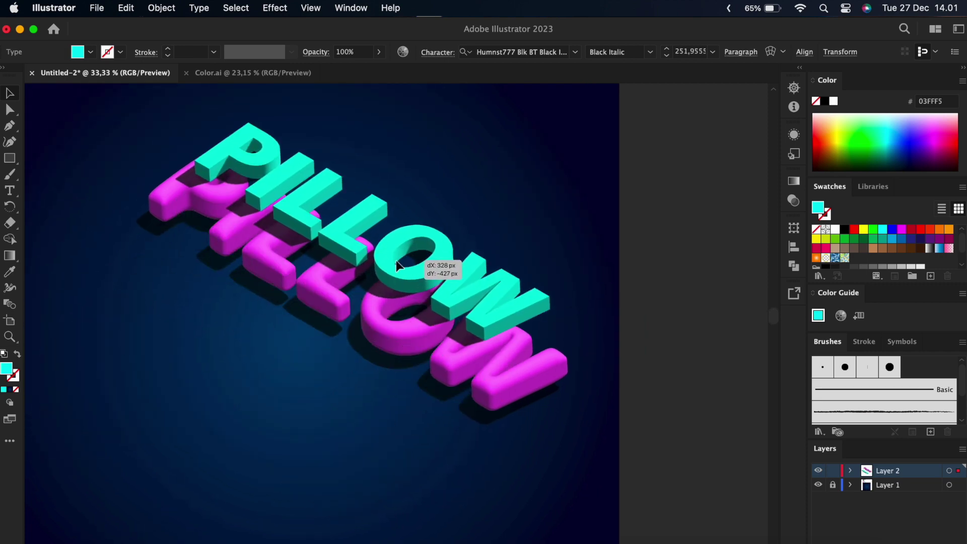
pyautogui.moveTo(326, 373); pyautogui.dragTo(432, 275)
pyautogui.moveTo(479, 405); pyautogui.dragTo(418, 456)
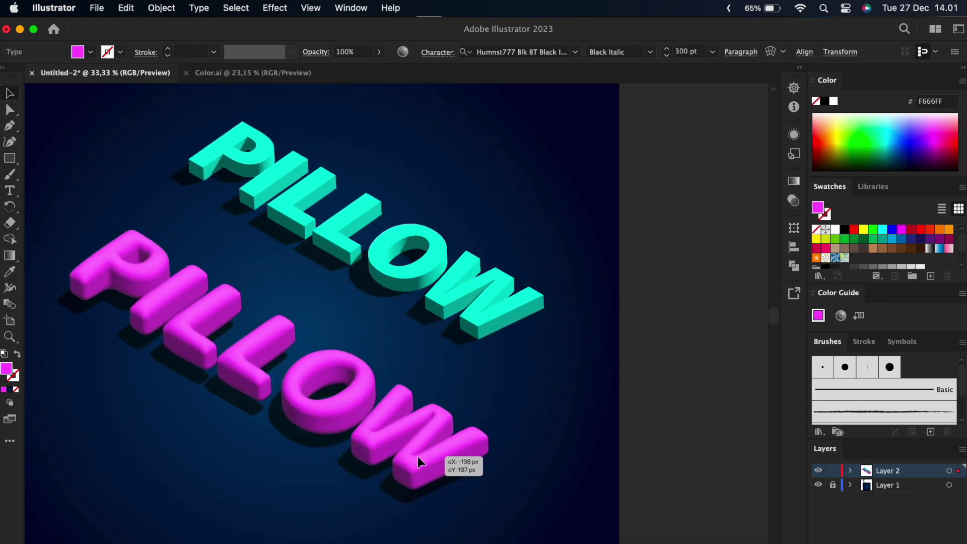
# Step: Retype the magenta inflated text as TALK
pyautogui.press('super+f')
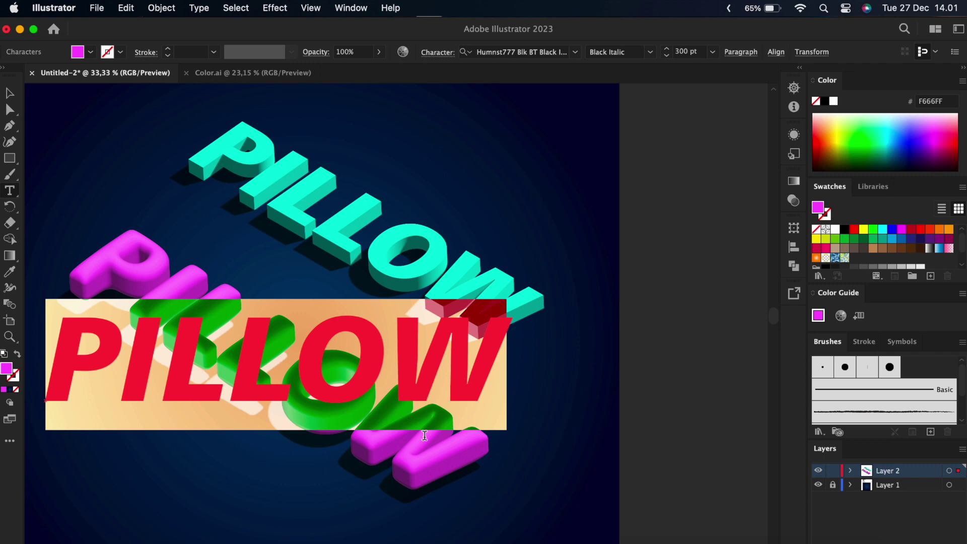
pyautogui.write('TALK')
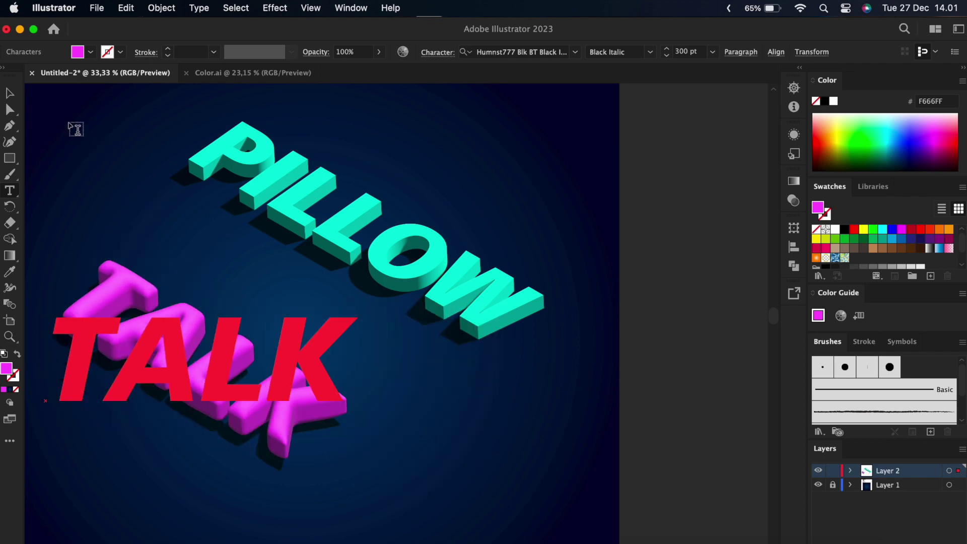
pyautogui.press('Escape')
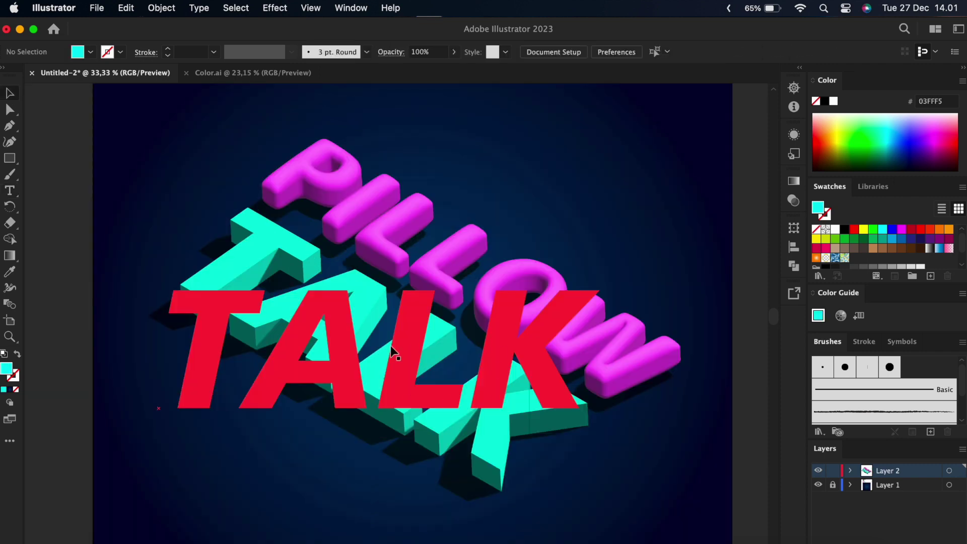
# Step: Change the cyan extruded TALK text to PILLOW
pyautogui.doubleClick(391, 346)
pyautogui.press('Escape')
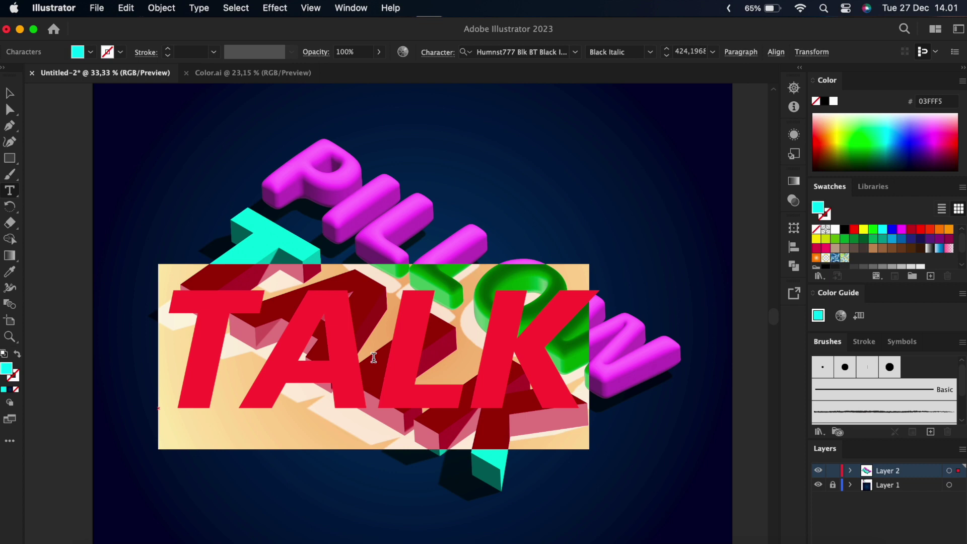
pyautogui.write('POLO')
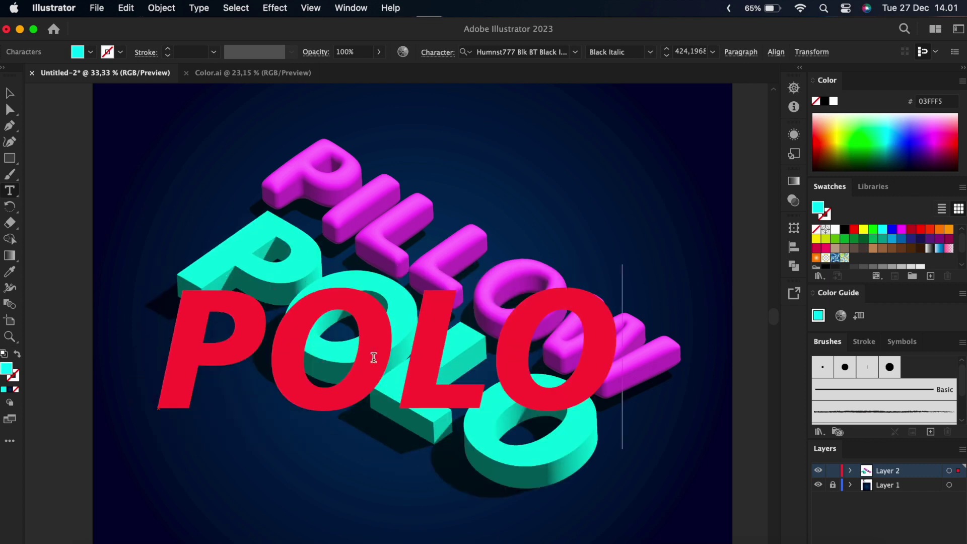
pyautogui.press('BackSpace')
pyautogui.press('BackSpace')
pyautogui.press('BackSpace')
pyautogui.write('I')
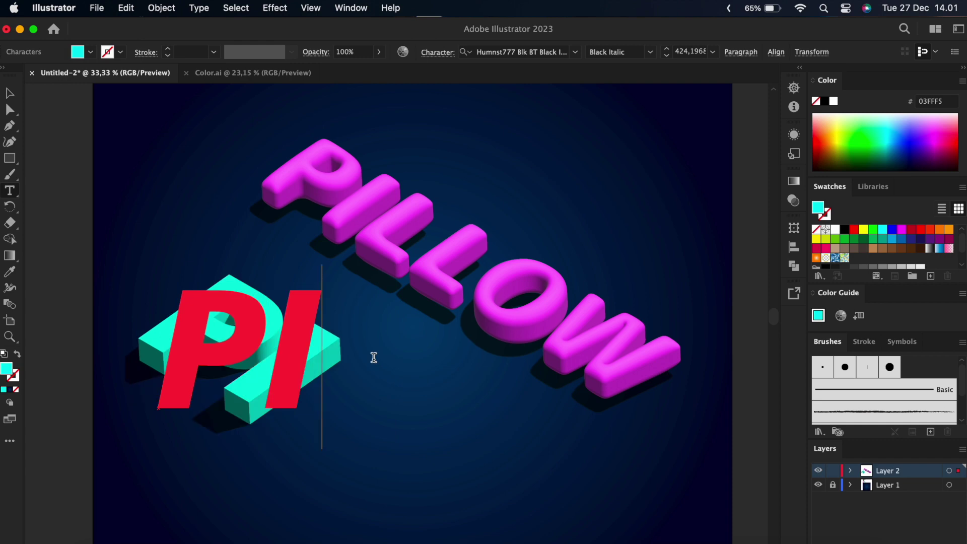
pyautogui.write('LLO')
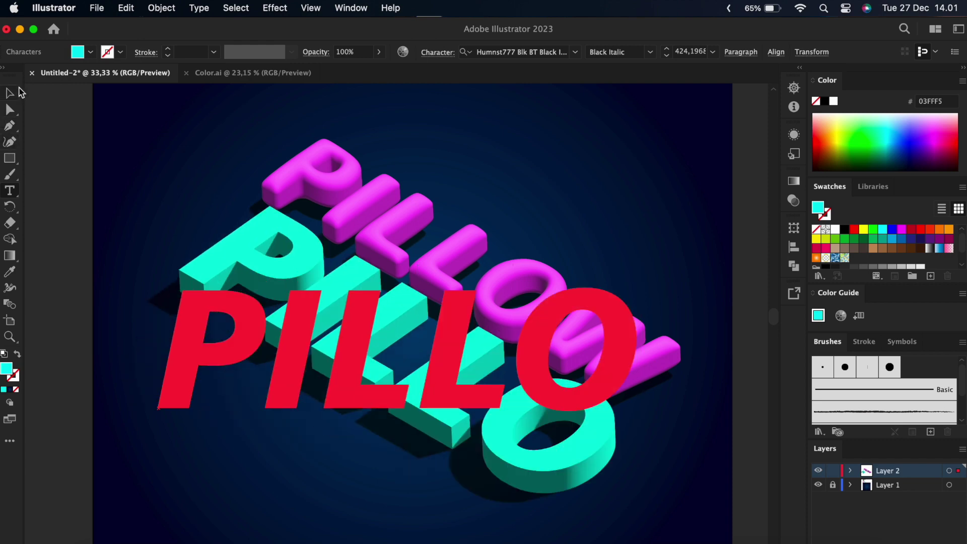
pyautogui.write('W')
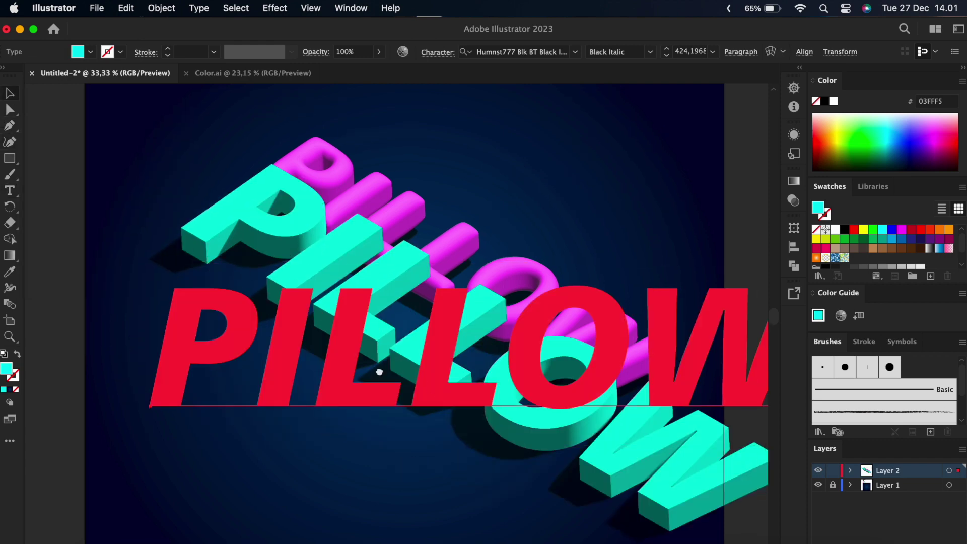
pyautogui.press('Escape')
# Step: Shrink cyan PILLOW, move it toward the top, and begin retyping the magenta text as TALK
pyautogui.moveTo(671, 244); pyautogui.dragTo(561, 311)
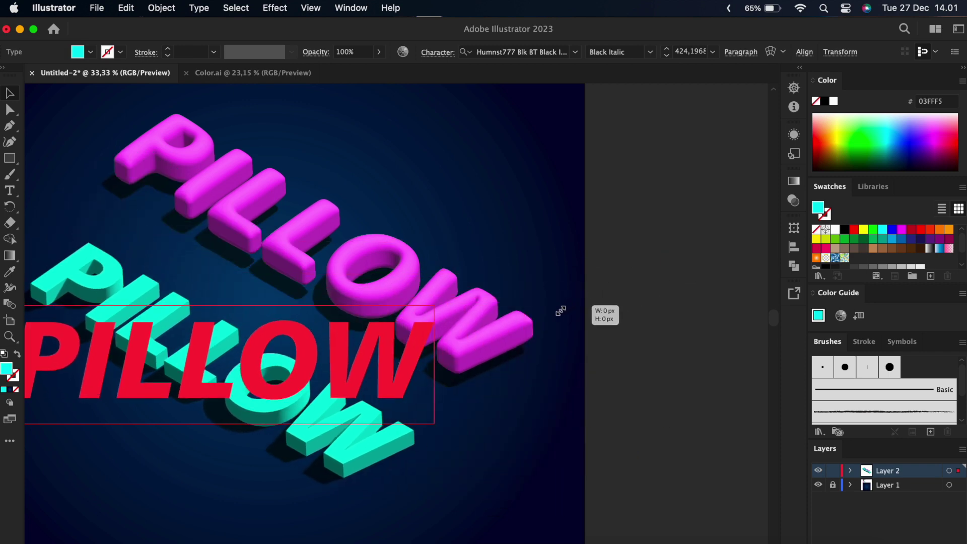
pyautogui.moveTo(340, 395)
pyautogui.mouseDown()
pyautogui.moveTo(391, 263)
pyautogui.moveTo(425, 436)
pyautogui.mouseUp()
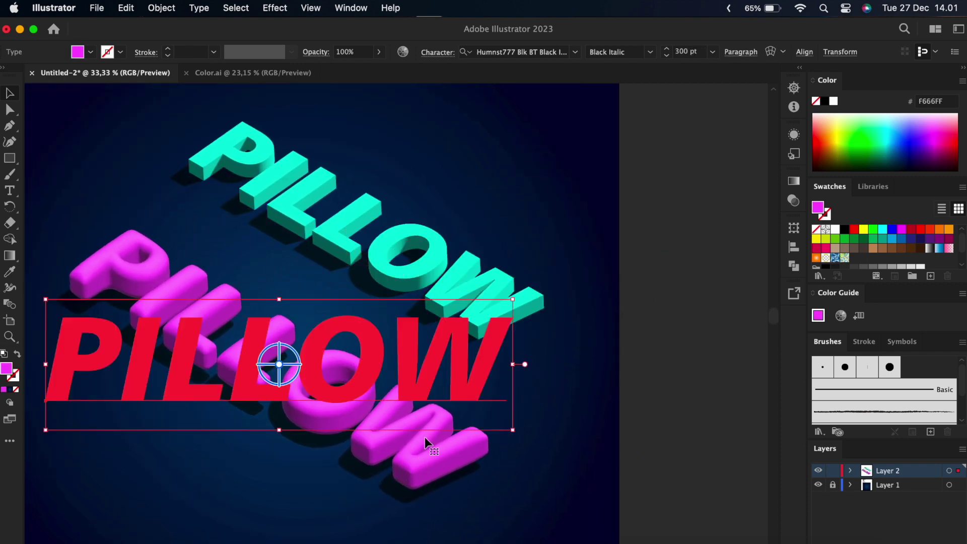
pyautogui.press('Return')
pyautogui.write('T')
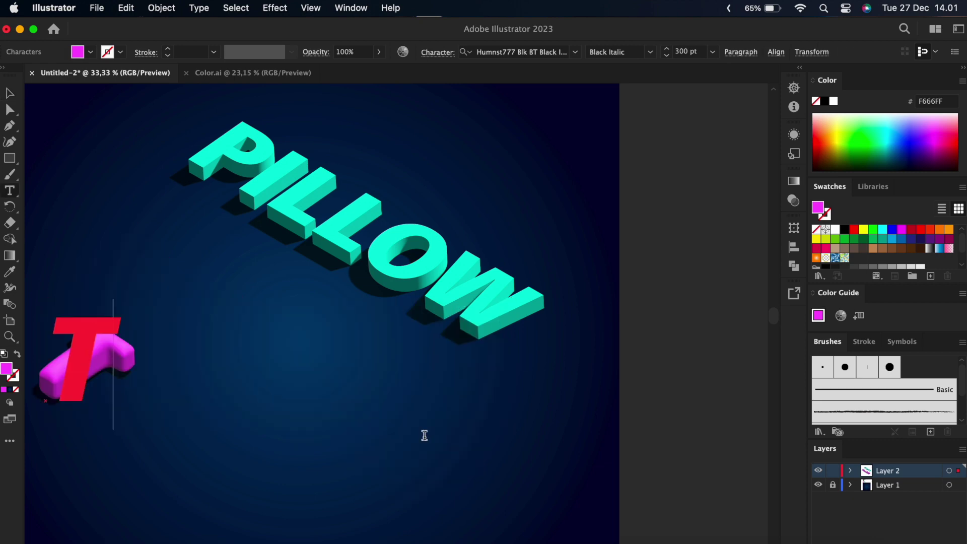